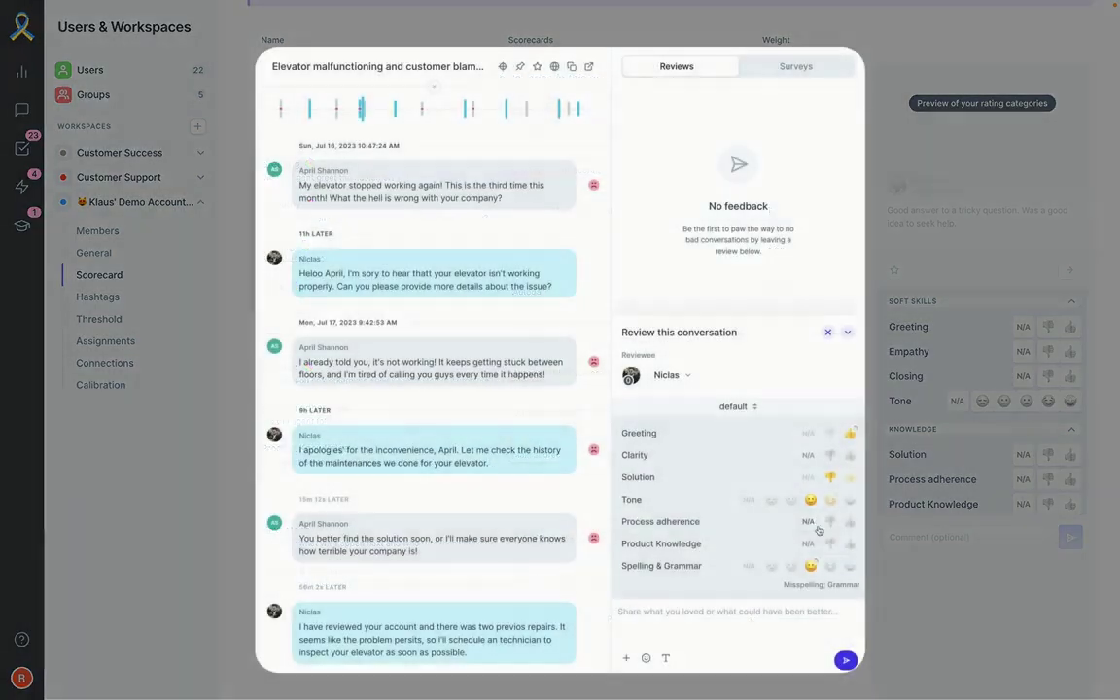
Step: Turn on Highlight for spelling mistakes in the Spelling & Grammar popover
{"action": "mouse_move", "coordinate": [813, 566]}
{"action": "left_click", "coordinate": [805, 504]}
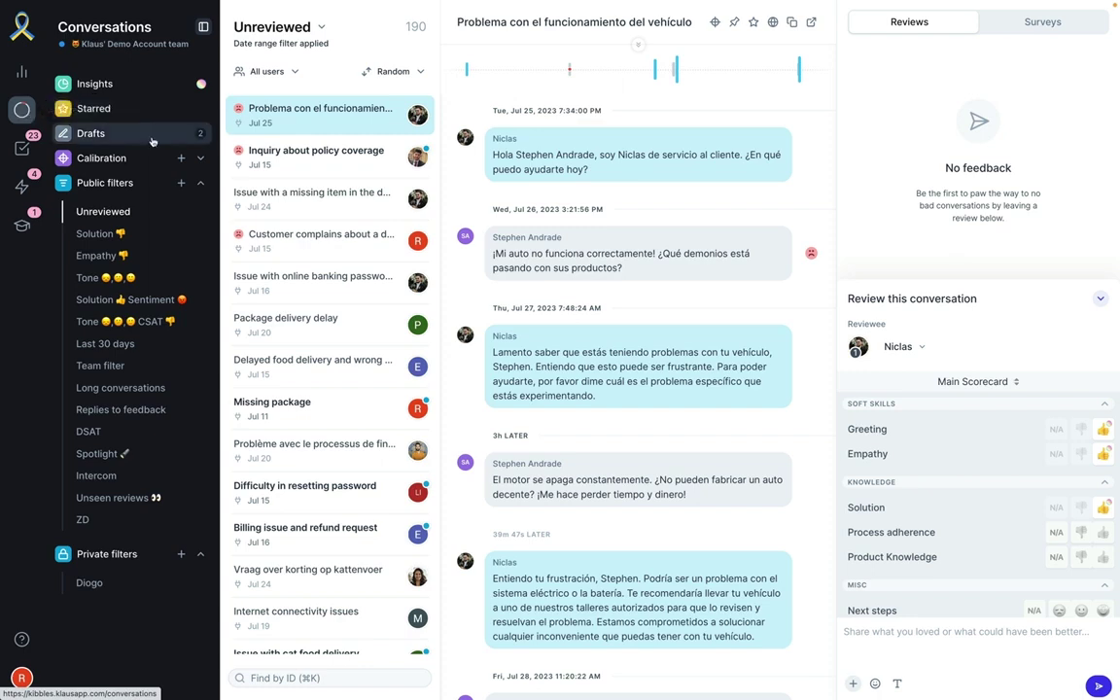
{"action": "left_click", "coordinate": [180, 184]}
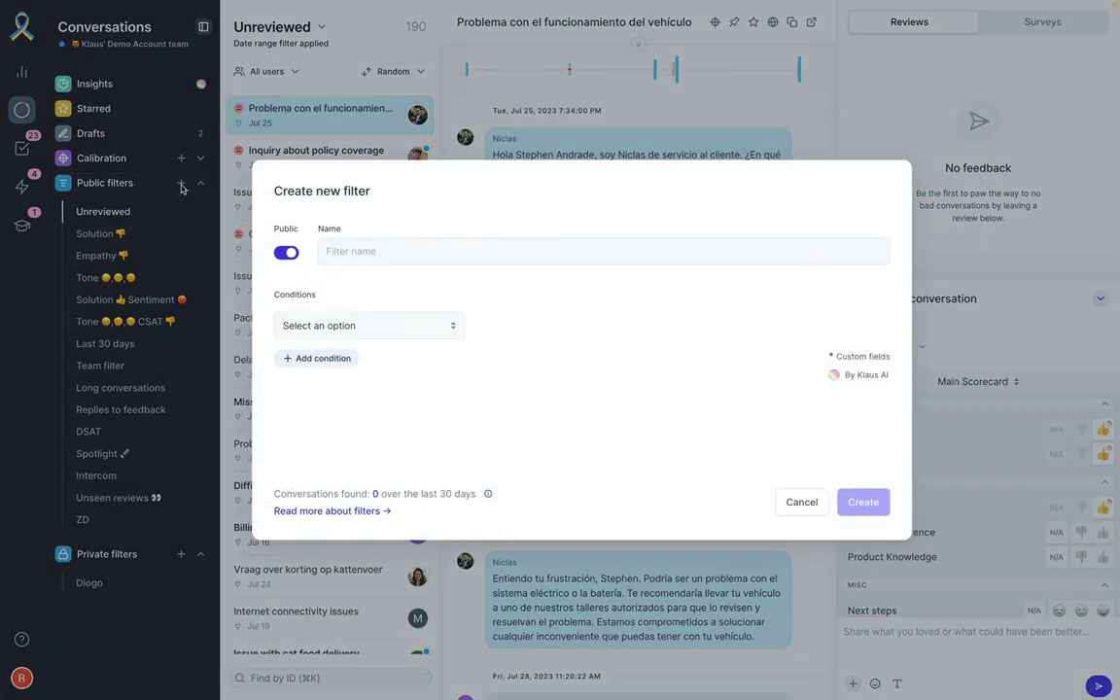
{"action": "left_click", "coordinate": [352, 328]}
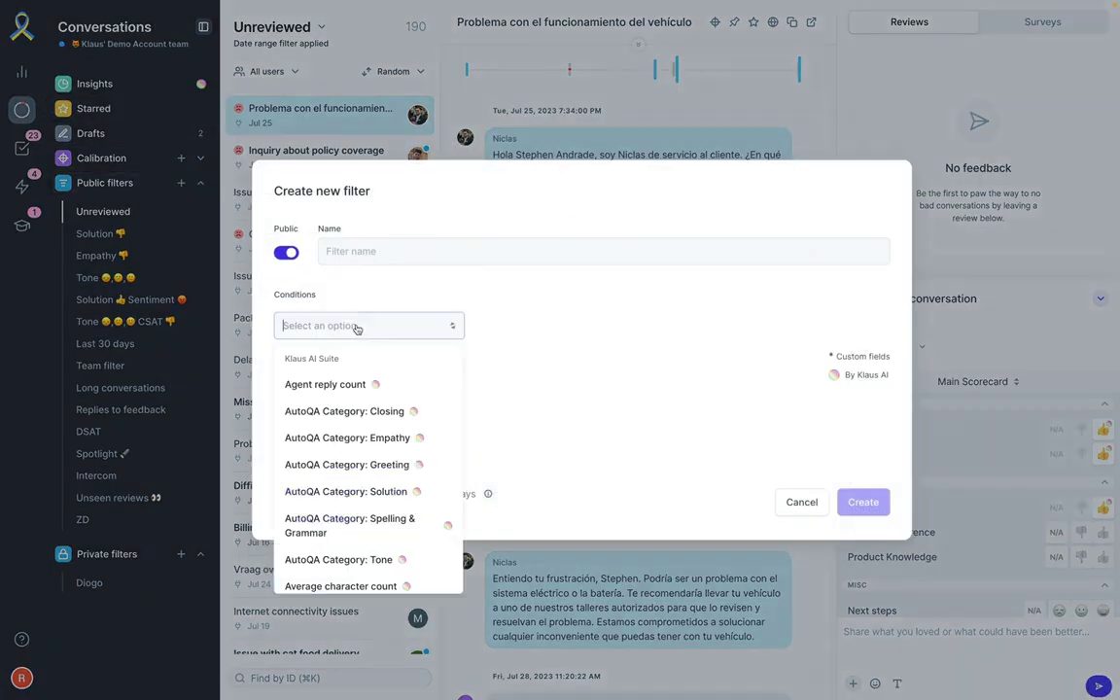
{"action": "left_click", "coordinate": [393, 416]}
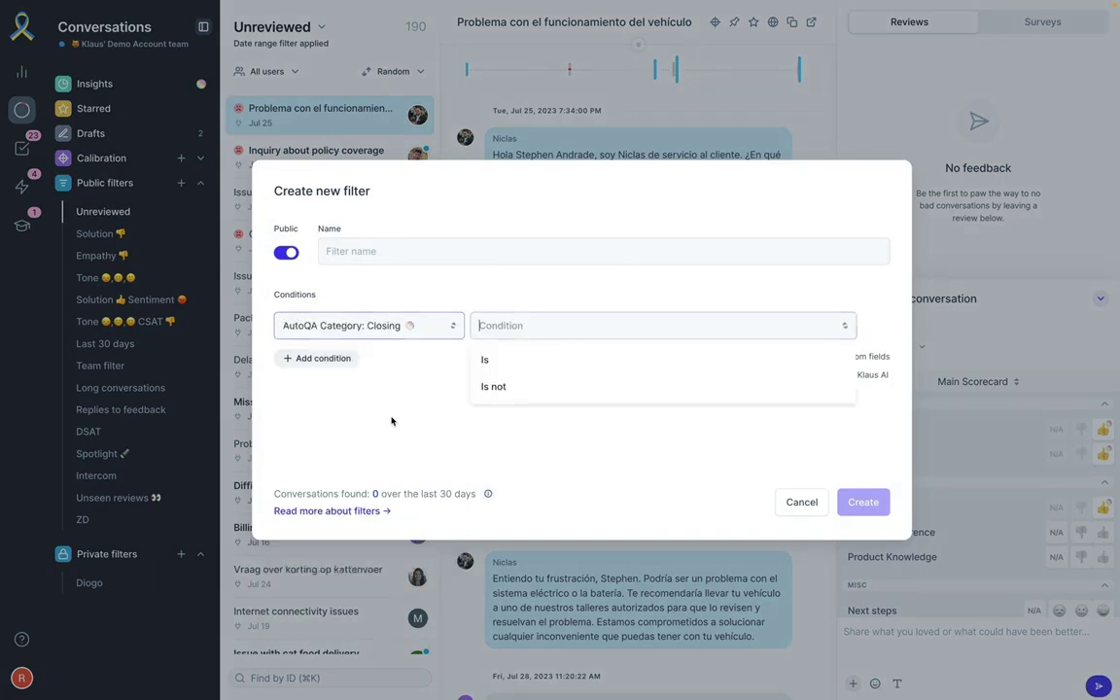
{"action": "left_click", "coordinate": [480, 368]}
{"action": "key", "text": "Down"}
{"action": "key", "text": "Return"}
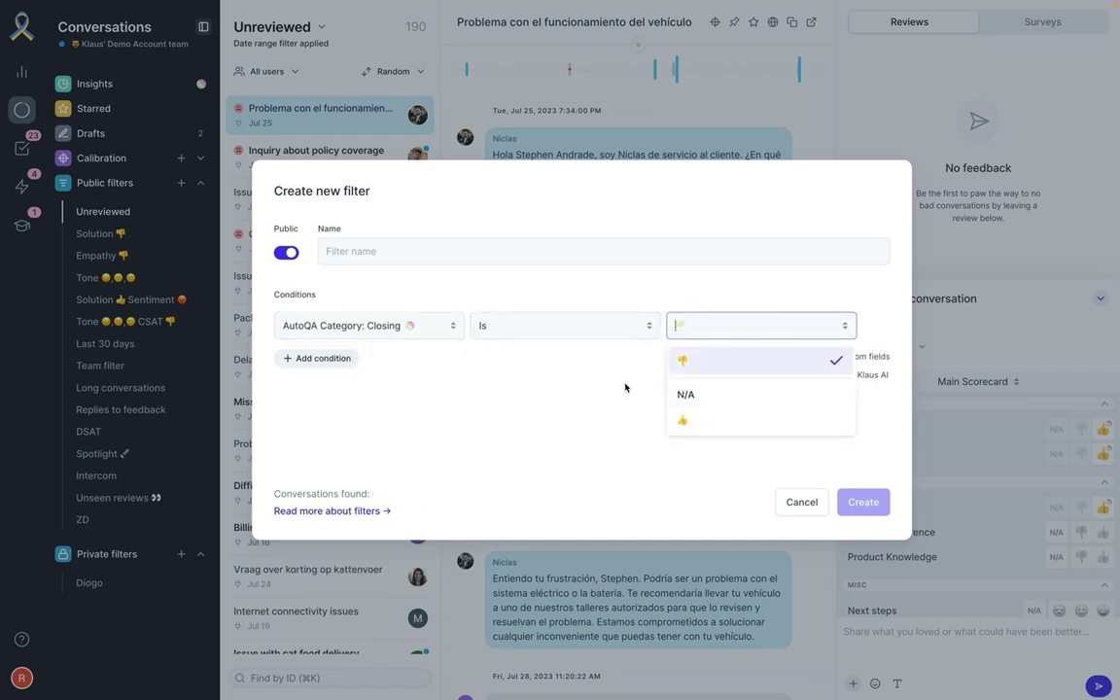
{"action": "left_click", "coordinate": [613, 386]}
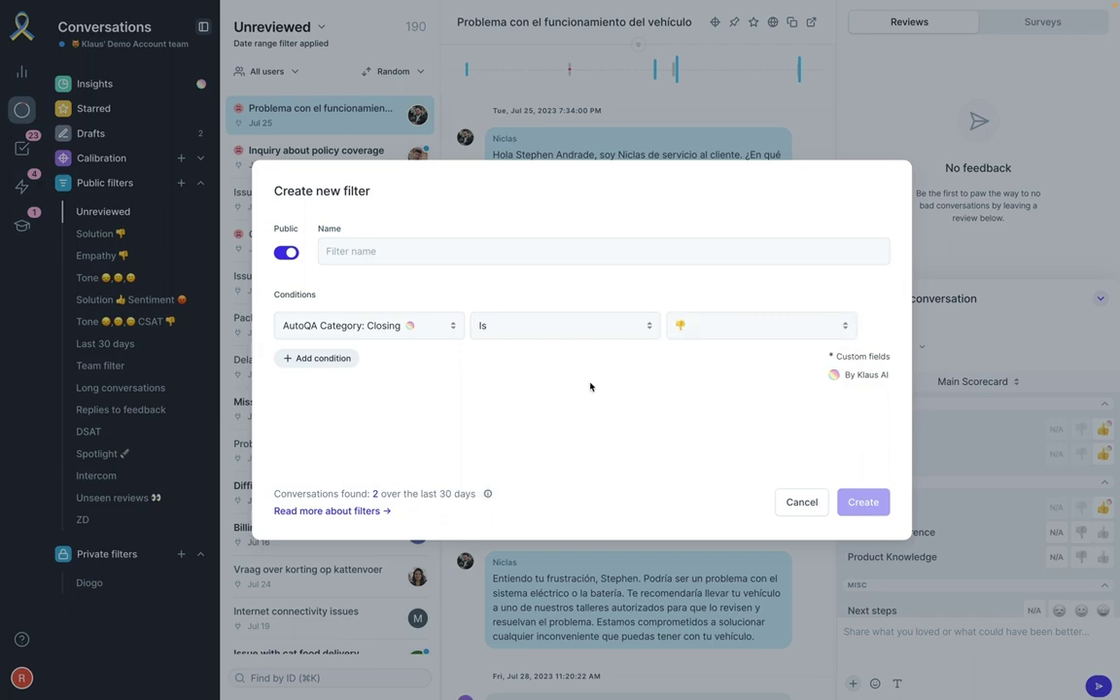
{"action": "left_click", "coordinate": [793, 500]}
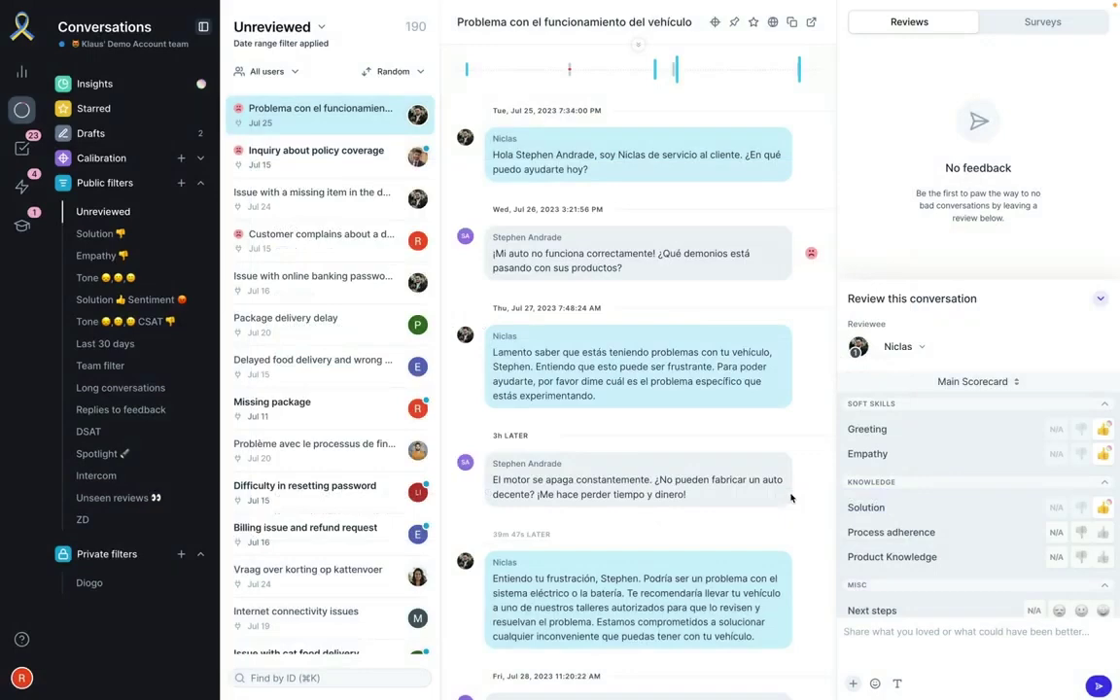
Step: Re-save the Solution 👎 filter (AutoQA Category: Solution is 👎) unchanged through Edit and Update
{"action": "left_click", "coordinate": [202, 234]}
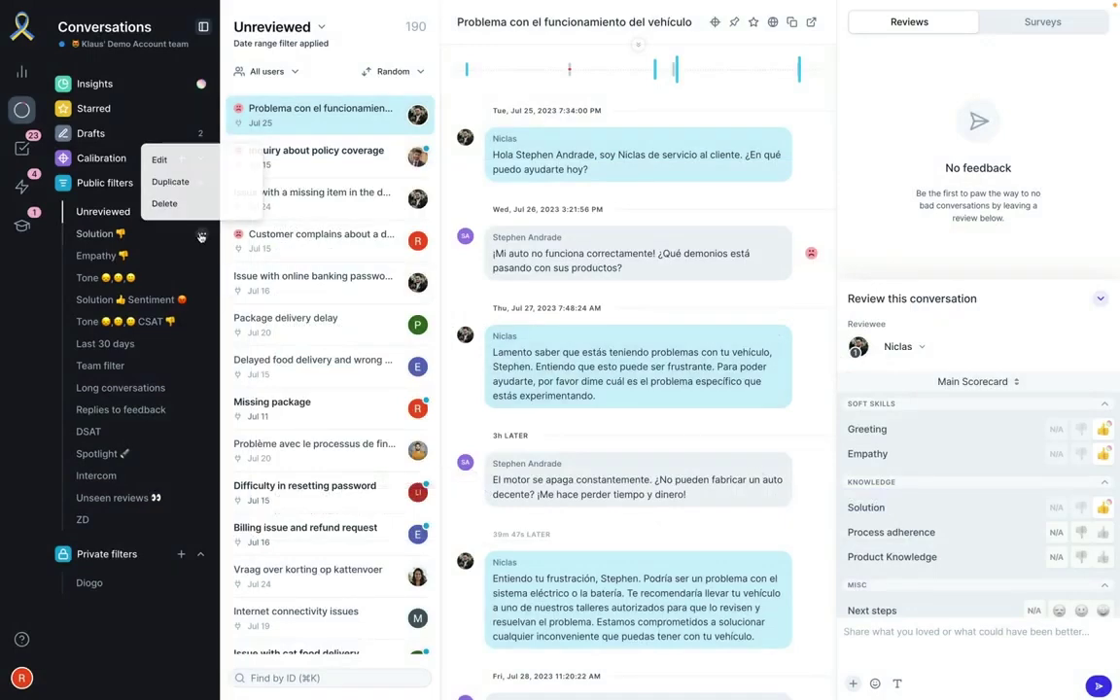
{"action": "left_click", "coordinate": [181, 158]}
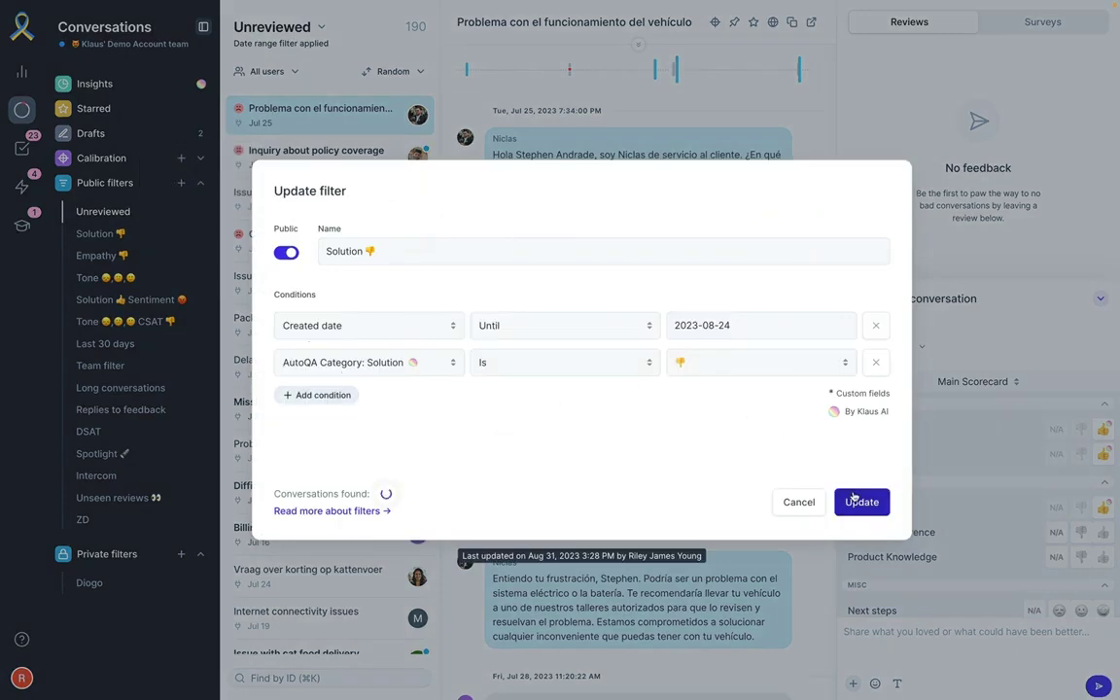
{"action": "left_click", "coordinate": [856, 500]}
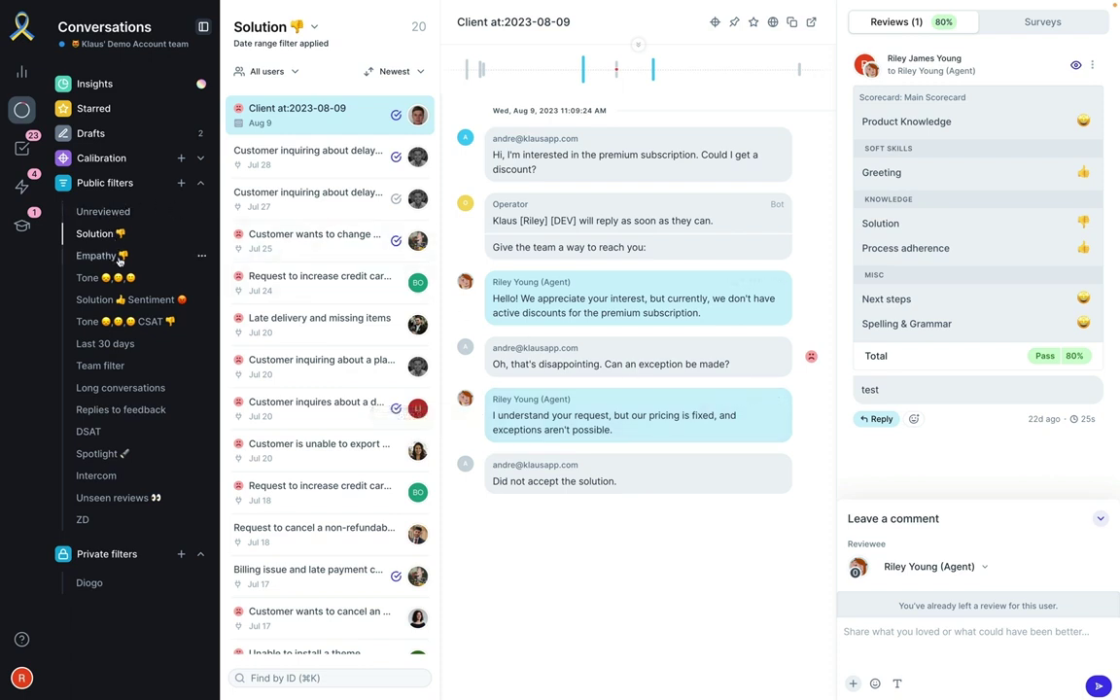
Step: Select the Empathy 👎 filter and re-save it unchanged with Edit and Update
{"action": "left_click", "coordinate": [149, 256]}
{"action": "left_click", "coordinate": [202, 254]}
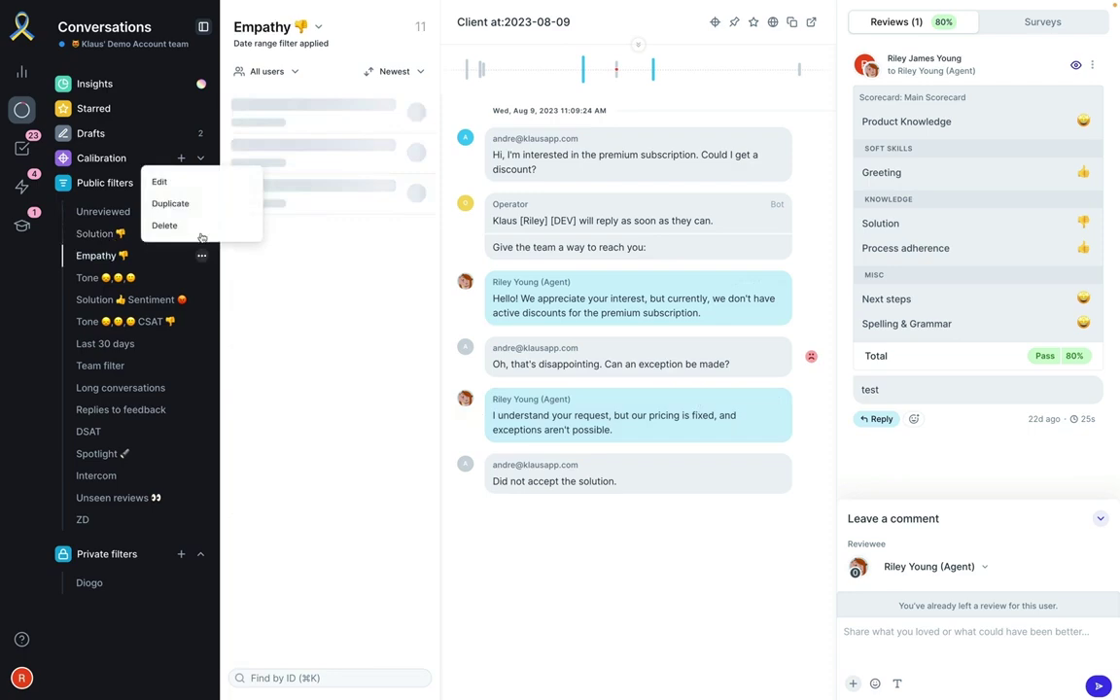
{"action": "left_click", "coordinate": [159, 182]}
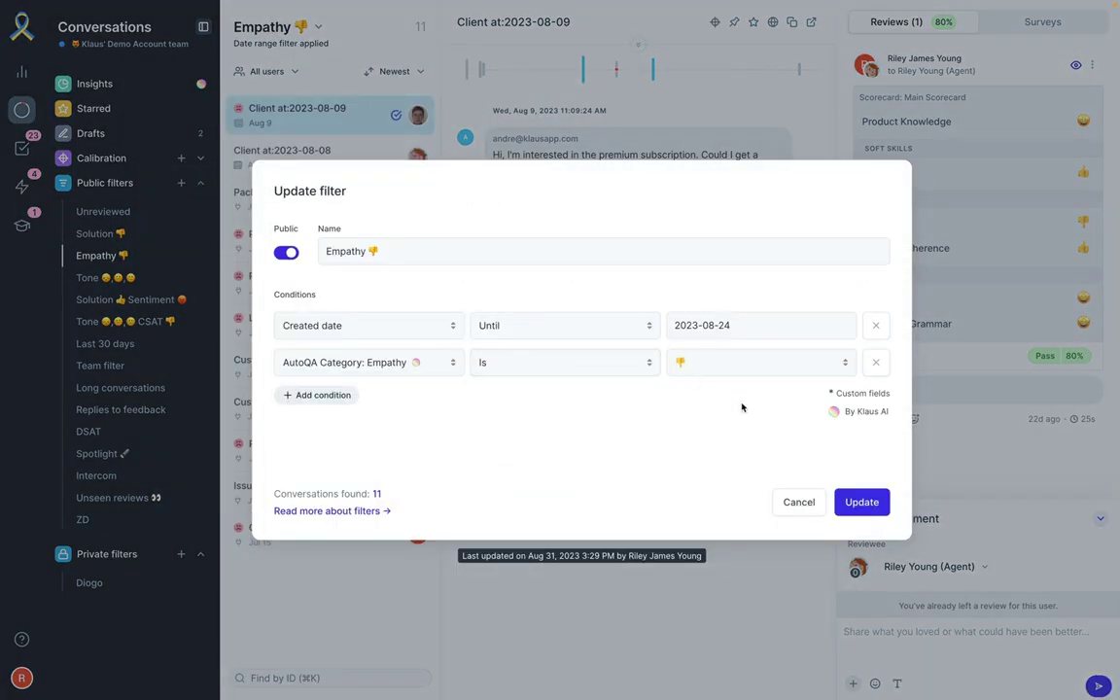
{"action": "left_click", "coordinate": [856, 504]}
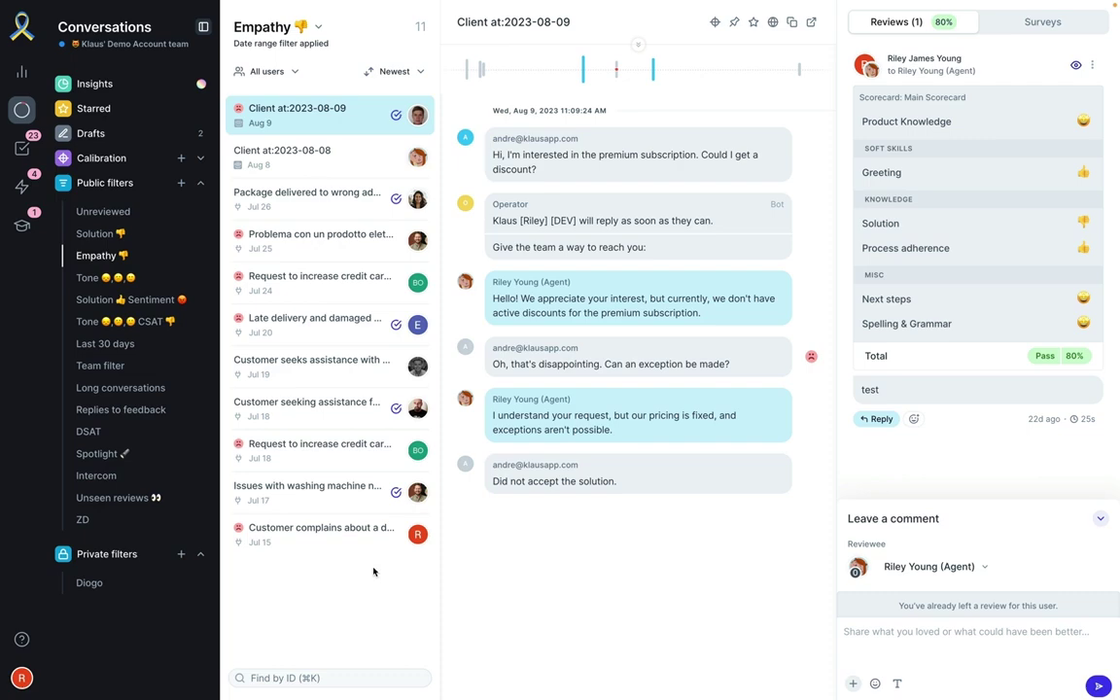
Step: Re-save the Solution 👍 Sentiment 😡 filter unchanged through Edit and Update
{"action": "left_click", "coordinate": [200, 302]}
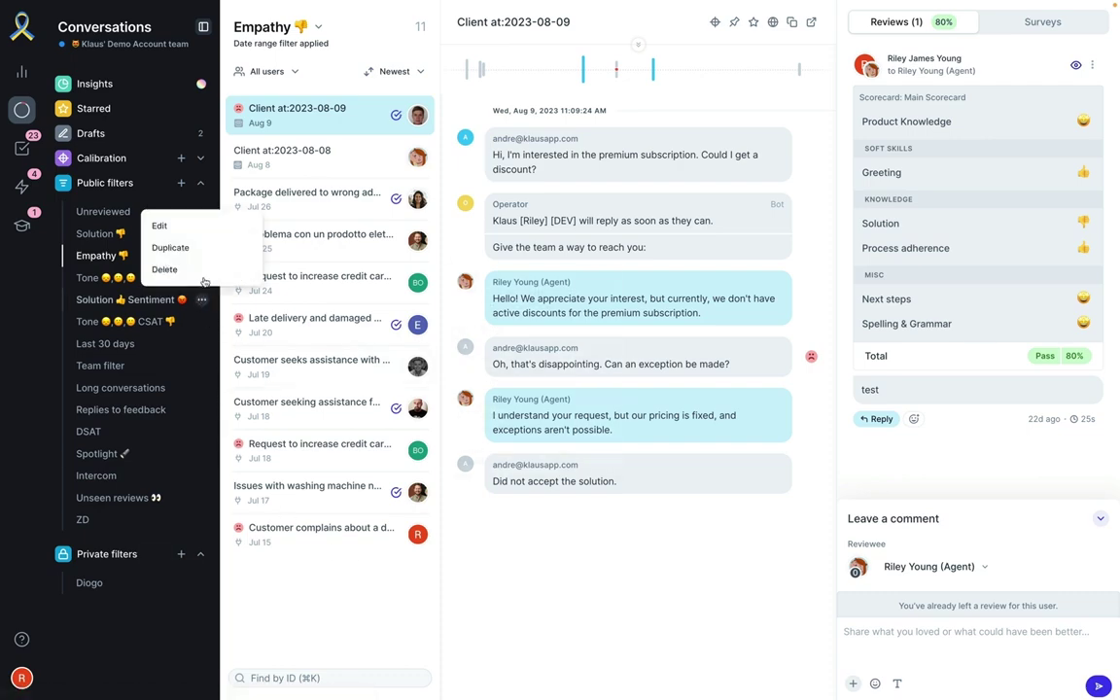
{"action": "left_click", "coordinate": [187, 226]}
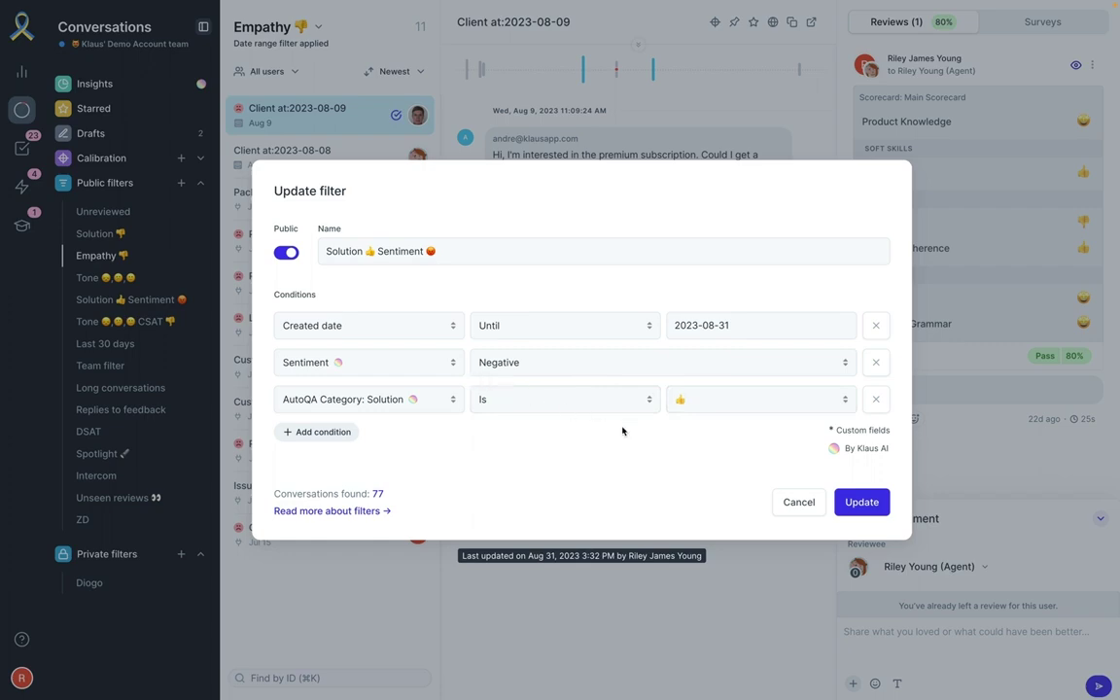
{"action": "left_click", "coordinate": [862, 502]}
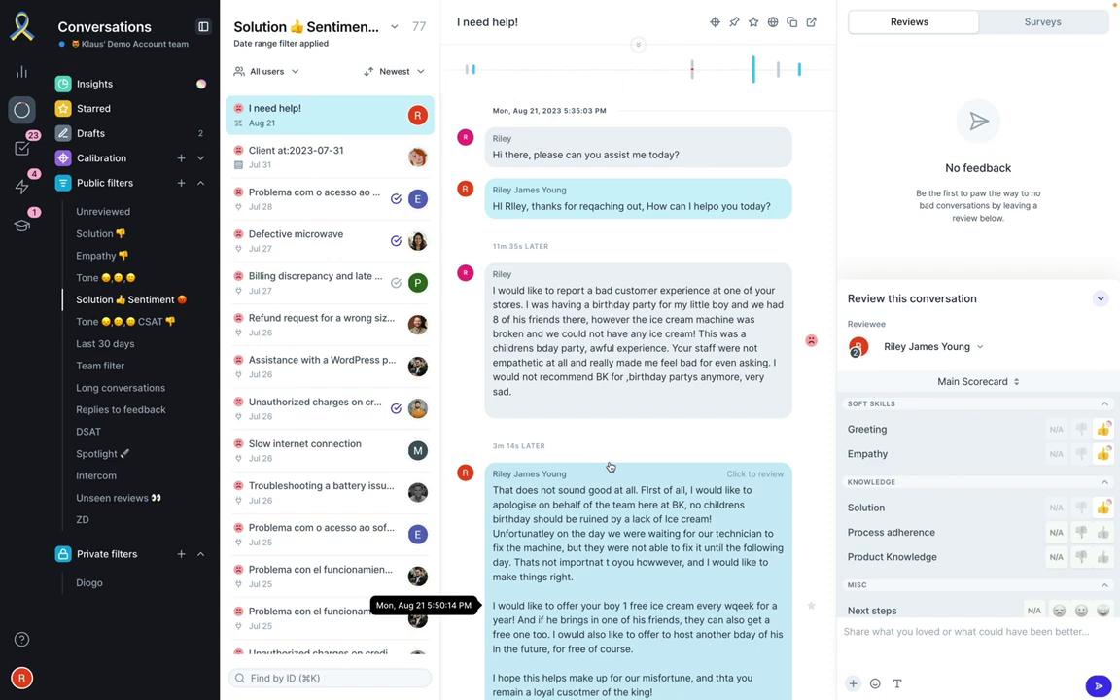
Step: Edit the Tone CSAT 👎 filter, check its CSAT 1–3 values without changes, and update it
{"action": "left_click", "coordinate": [200, 323]}
{"action": "left_click", "coordinate": [178, 241]}
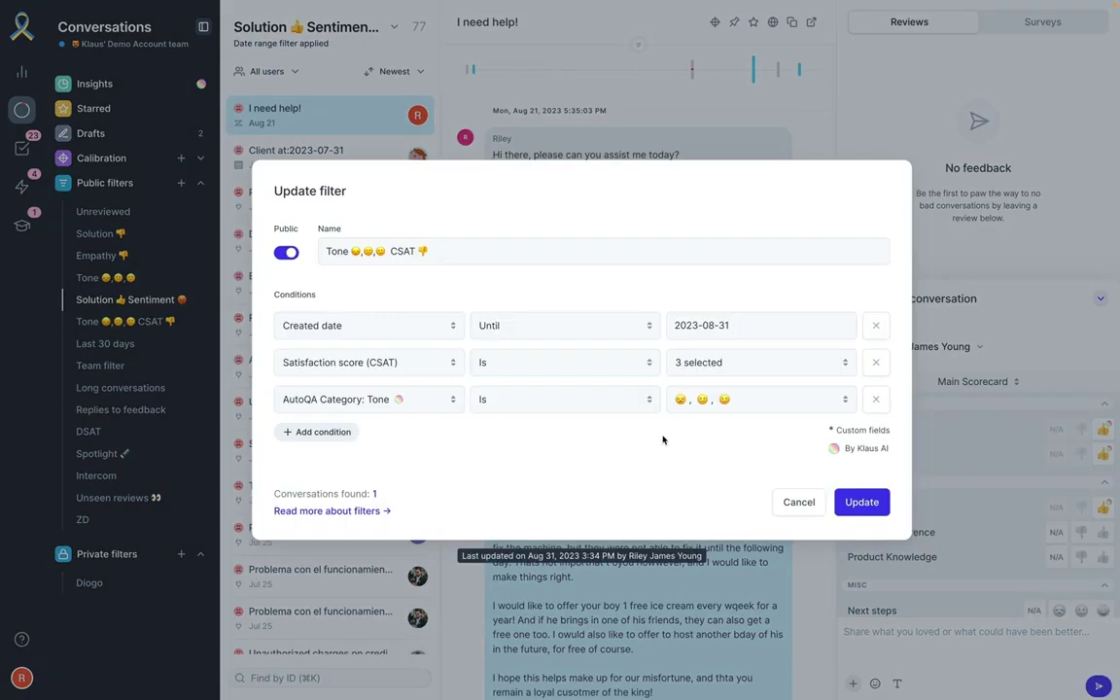
{"action": "left_click", "coordinate": [716, 365]}
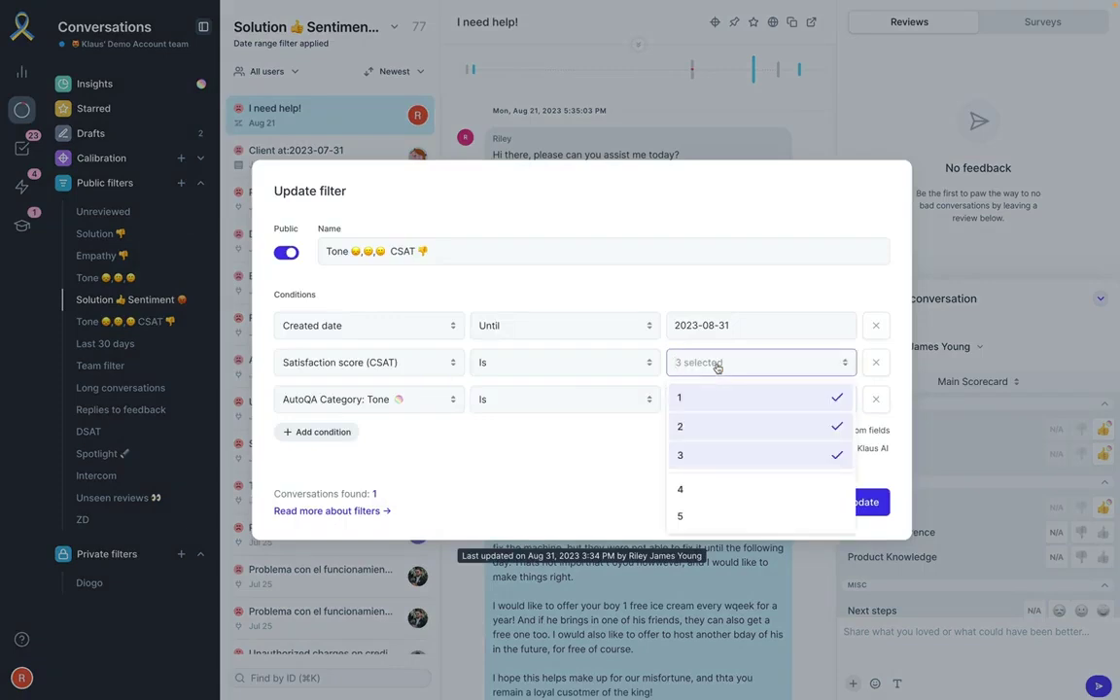
{"action": "left_click", "coordinate": [592, 447]}
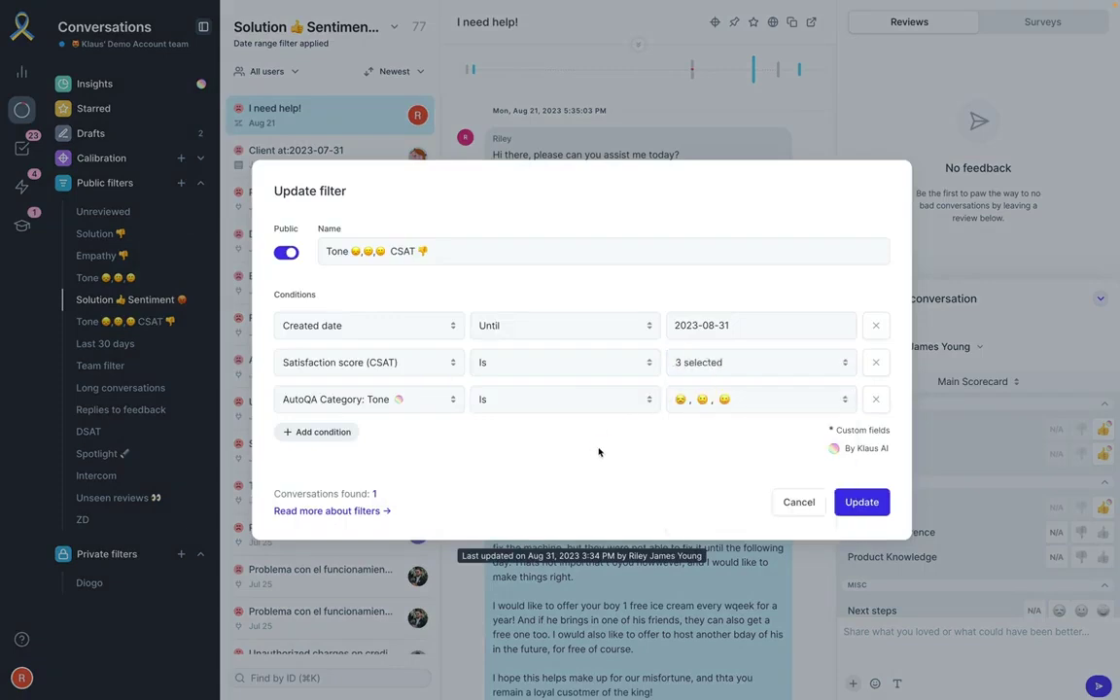
{"action": "left_click", "coordinate": [862, 502]}
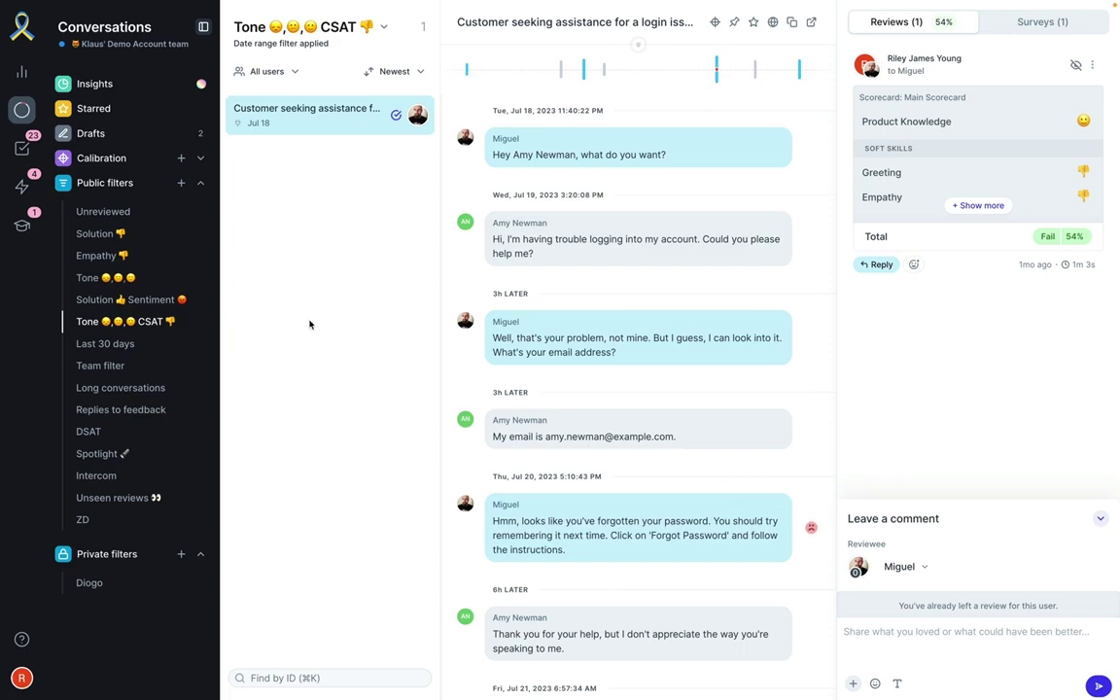
Step: Browse the condition fields for a new filter, then cancel without creating one
{"action": "left_click", "coordinate": [181, 185]}
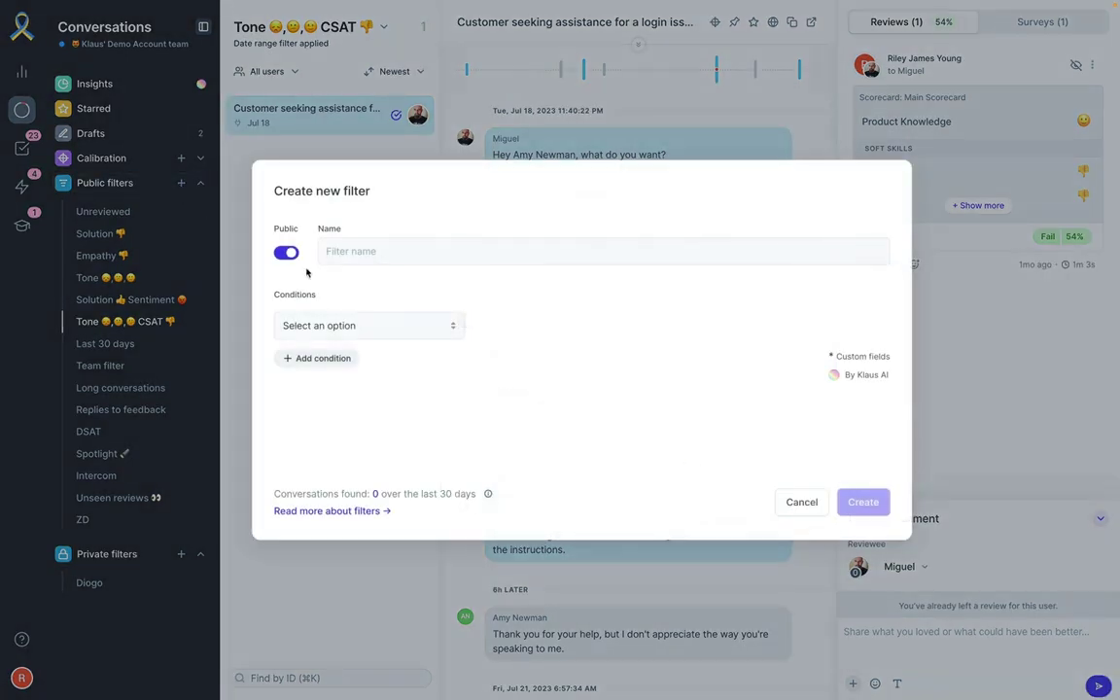
{"action": "left_click", "coordinate": [451, 325]}
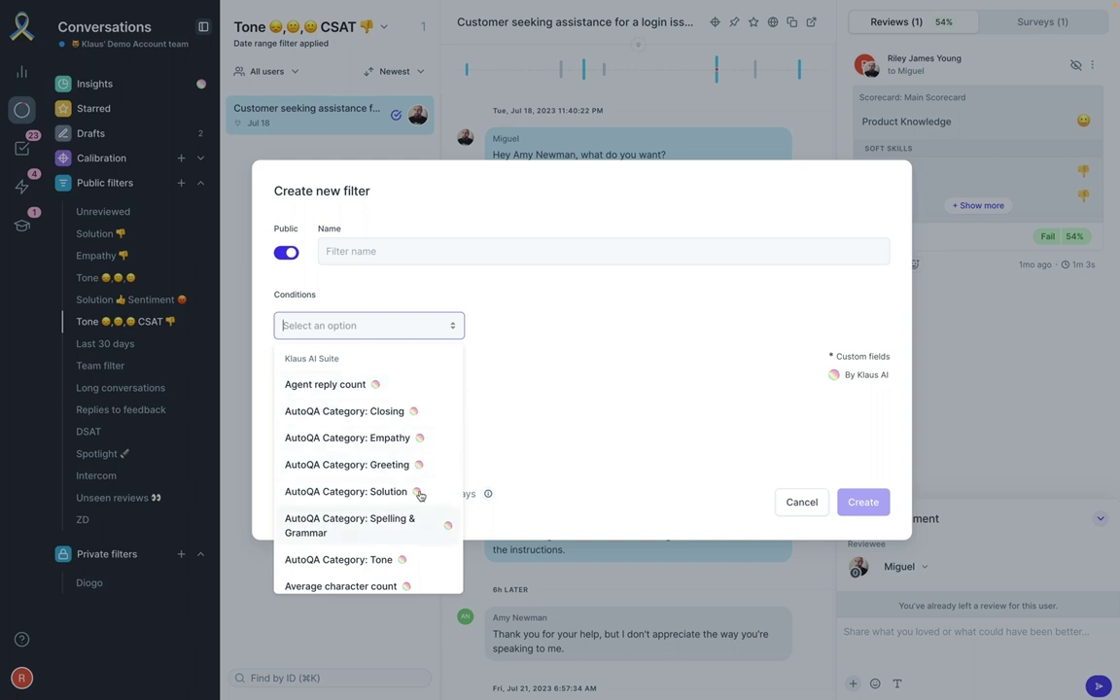
{"action": "scroll", "coordinate": [408, 481], "scroll_direction": "down", "scroll_amount": 3}
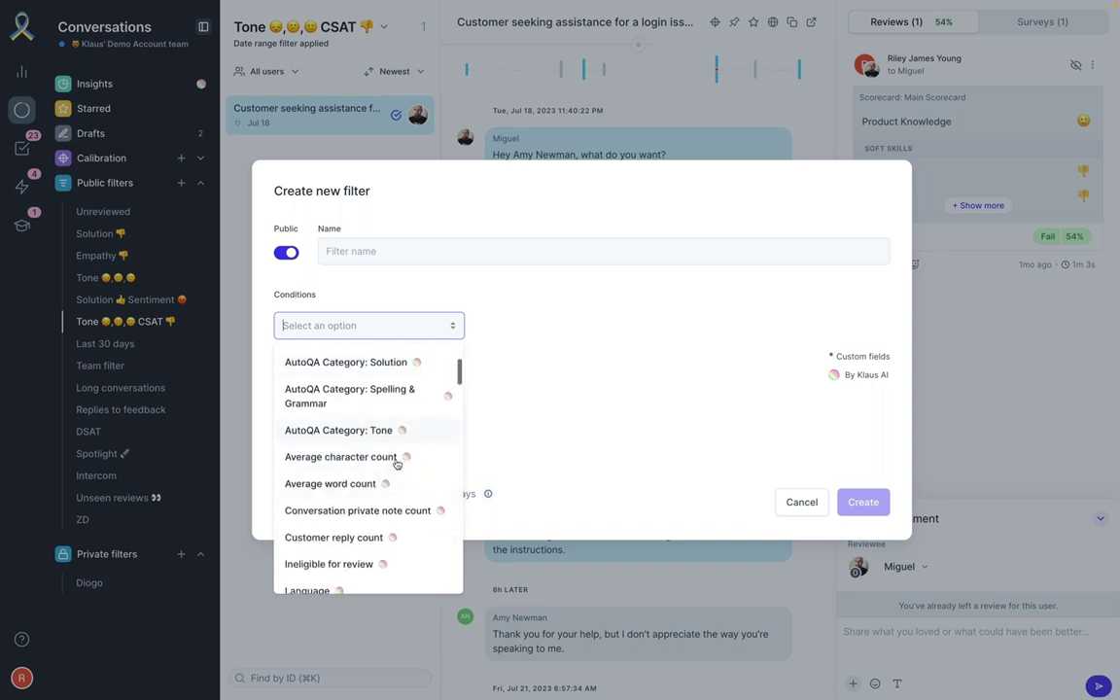
{"action": "scroll", "coordinate": [370, 505], "scroll_direction": "down", "scroll_amount": 2}
{"action": "scroll", "coordinate": [354, 505], "scroll_direction": "down", "scroll_amount": 6}
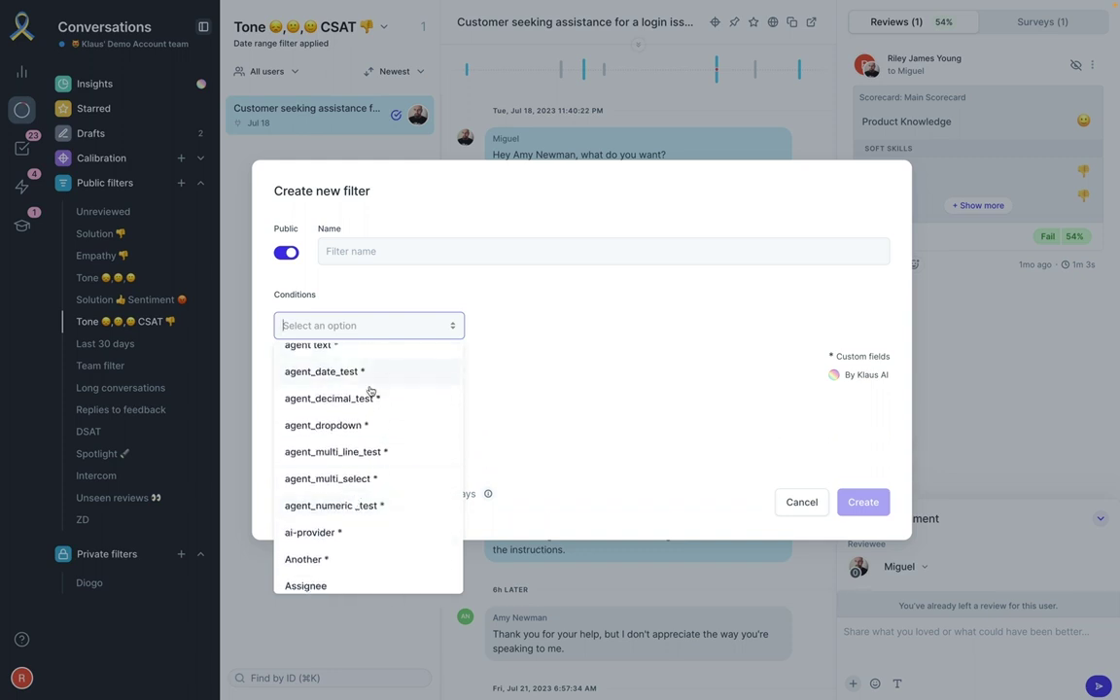
{"action": "left_click", "coordinate": [628, 356]}
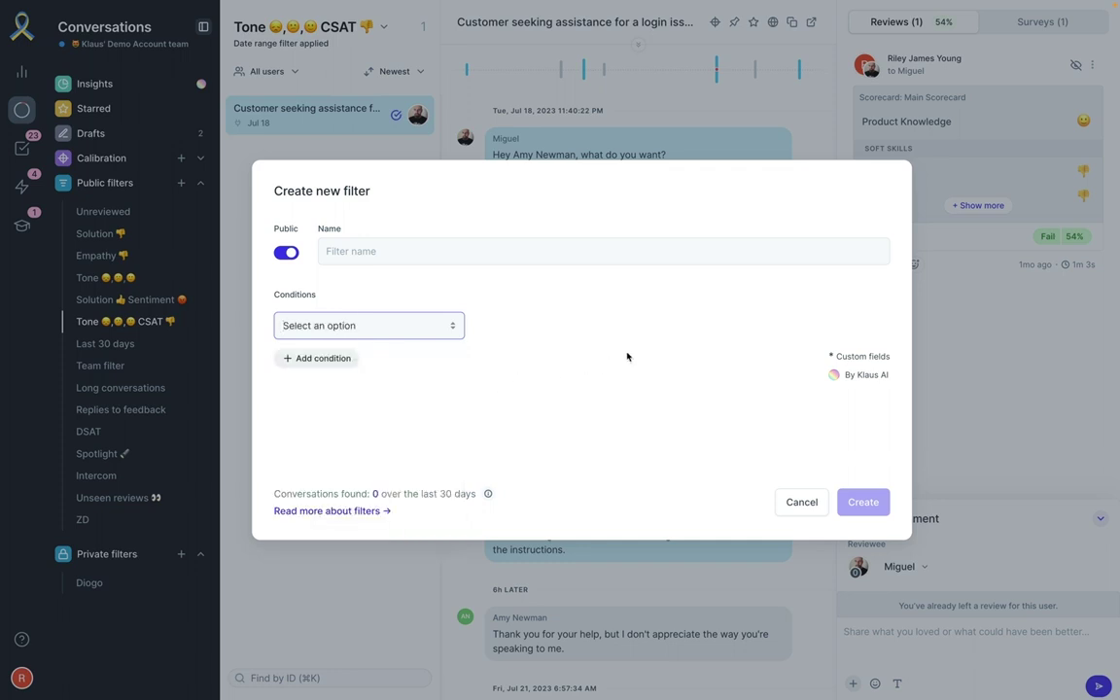
{"action": "left_click", "coordinate": [443, 328]}
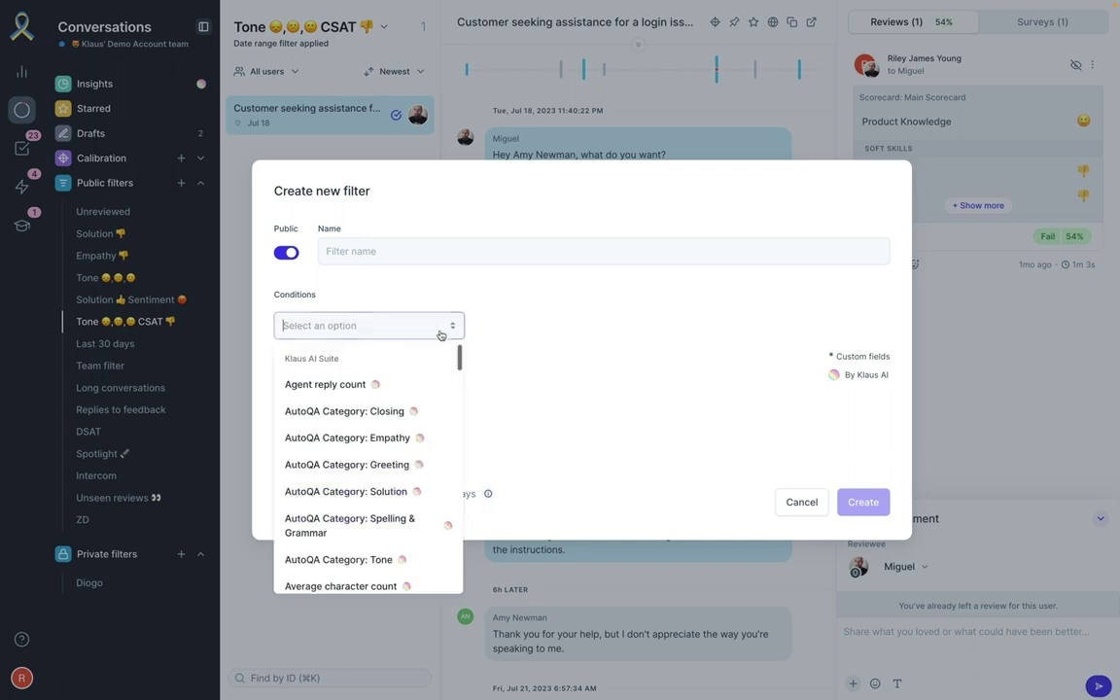
{"action": "left_click", "coordinate": [620, 358]}
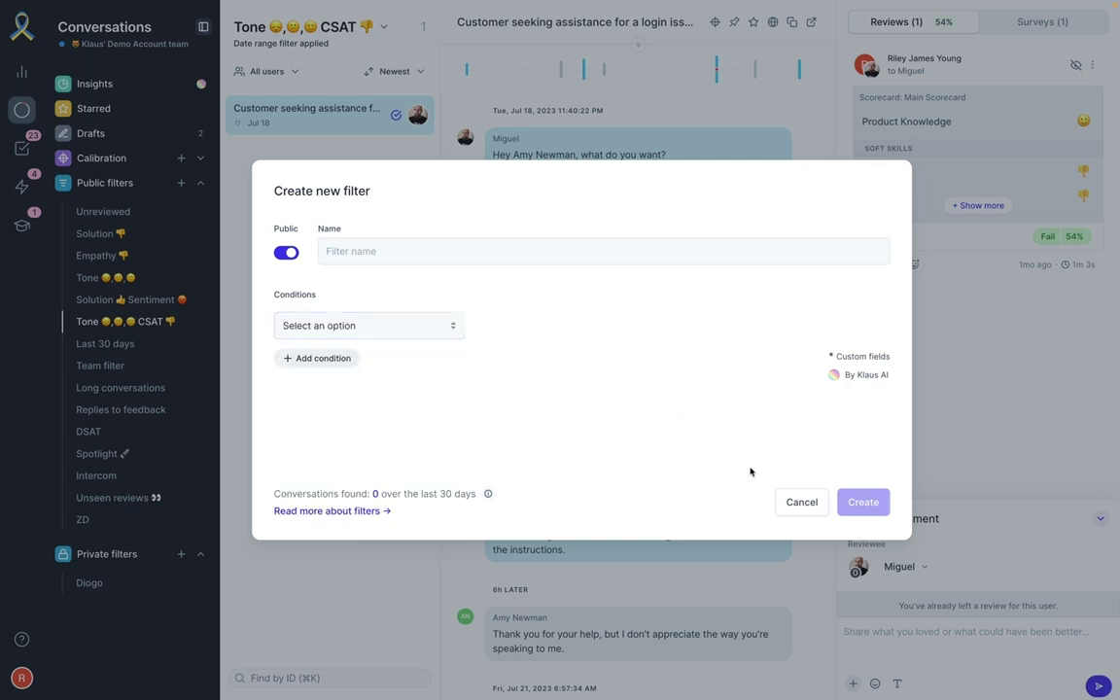
{"action": "left_click", "coordinate": [794, 503]}
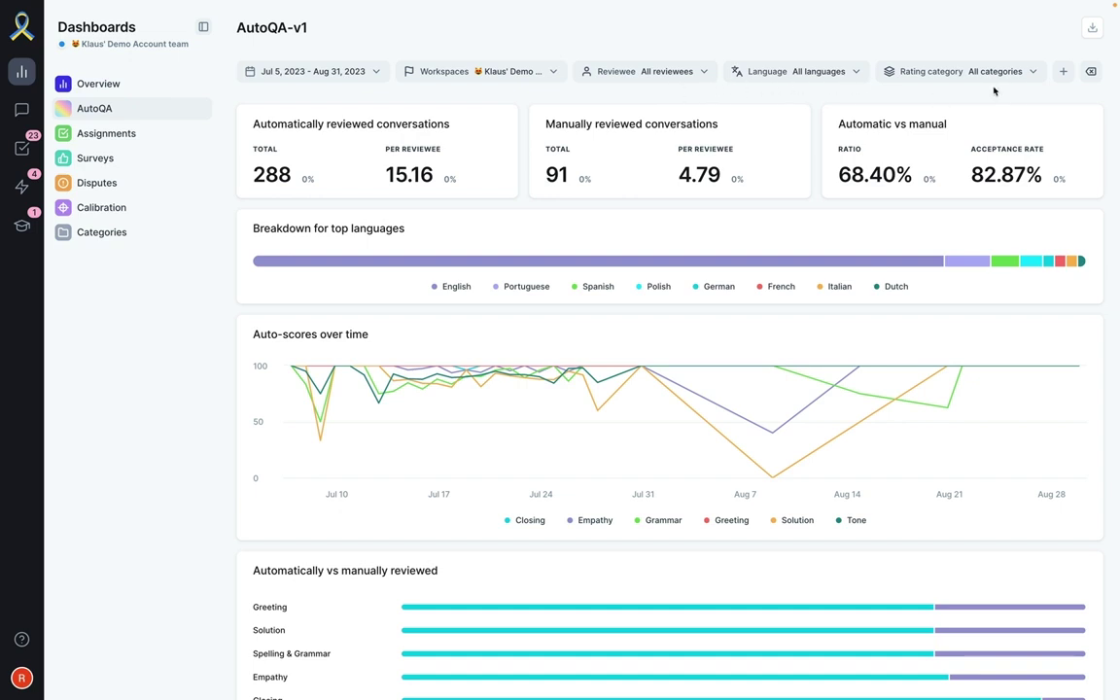
Step: List the AutoQA-v1 dashboard's extra filters: Root cause, Sentiment, Ticket channel, Spotlight, Connections
{"action": "left_click", "coordinate": [1063, 74]}
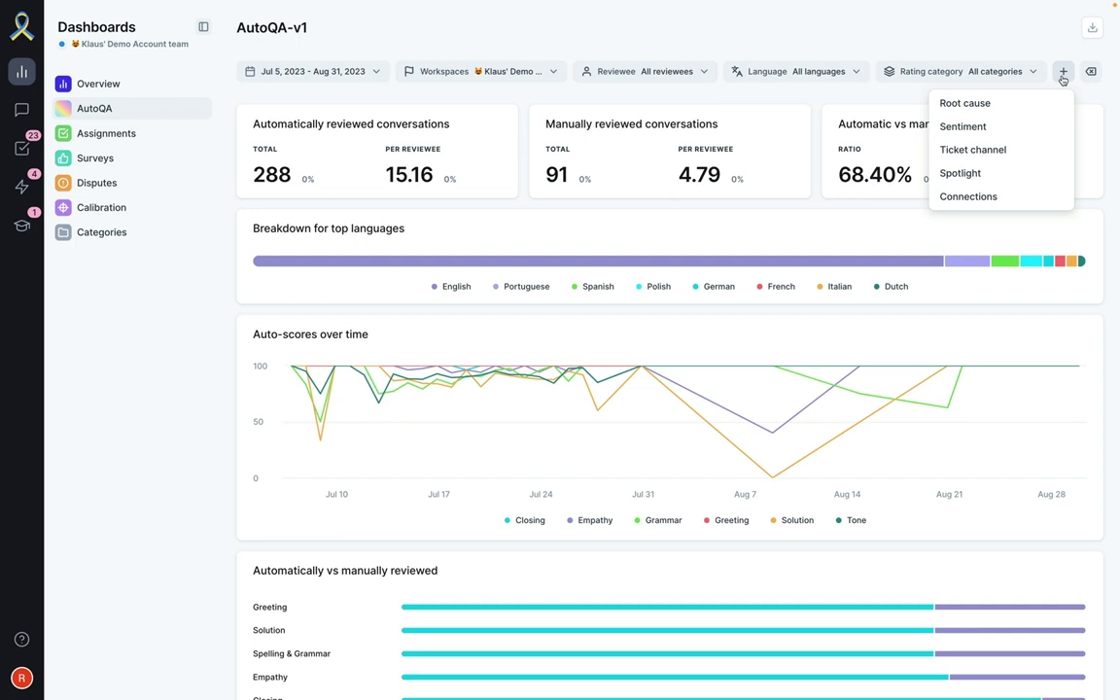
Step: Add a Sentiment filter to the AutoQA-v1 dashboard, review it, then remove it
{"action": "left_click", "coordinate": [1011, 128]}
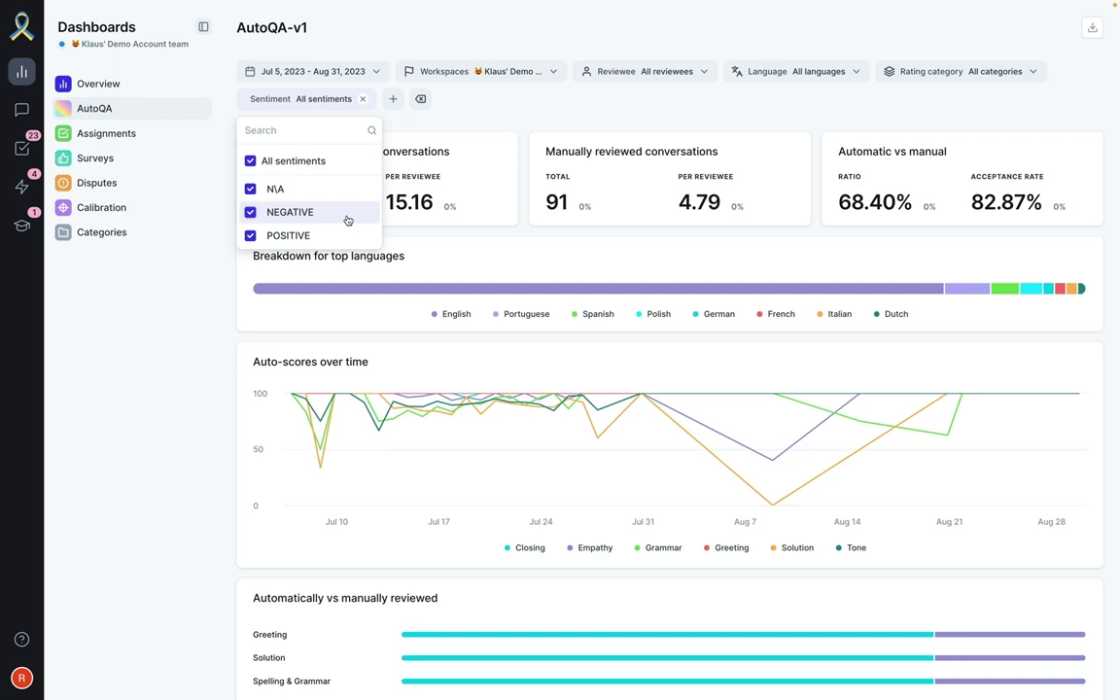
{"action": "left_click", "coordinate": [362, 101]}
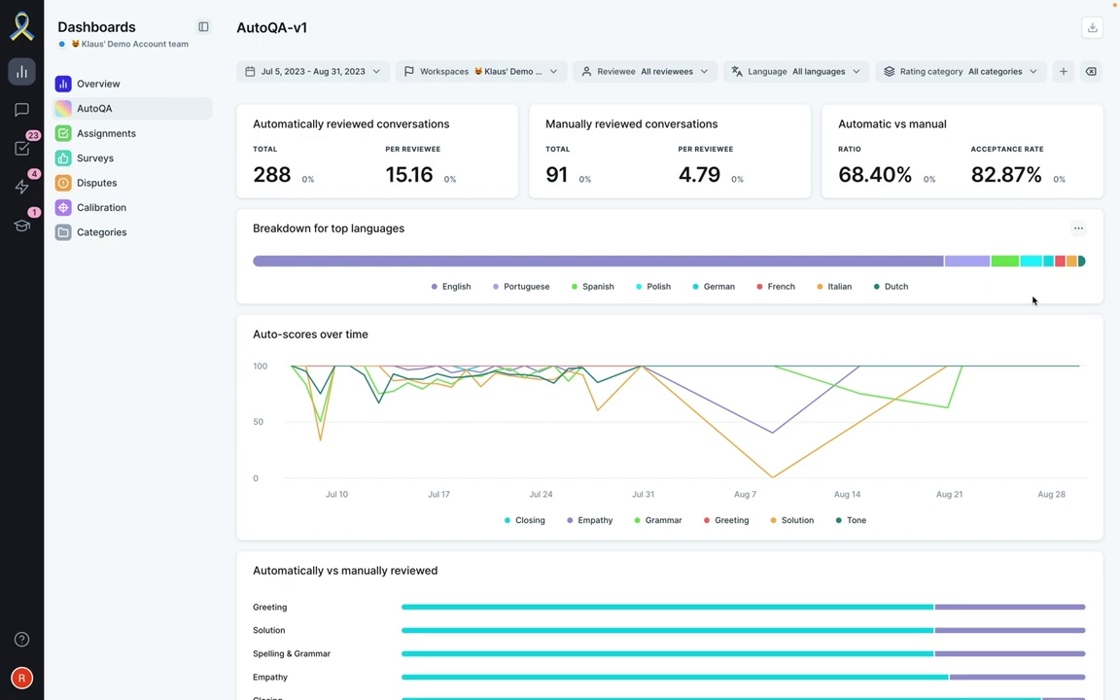
Step: Scroll the AutoQA-v1 dashboard down to the Auto-scores by reviewees table
{"action": "scroll", "coordinate": [1033, 301], "scroll_direction": "down", "scroll_amount": 3}
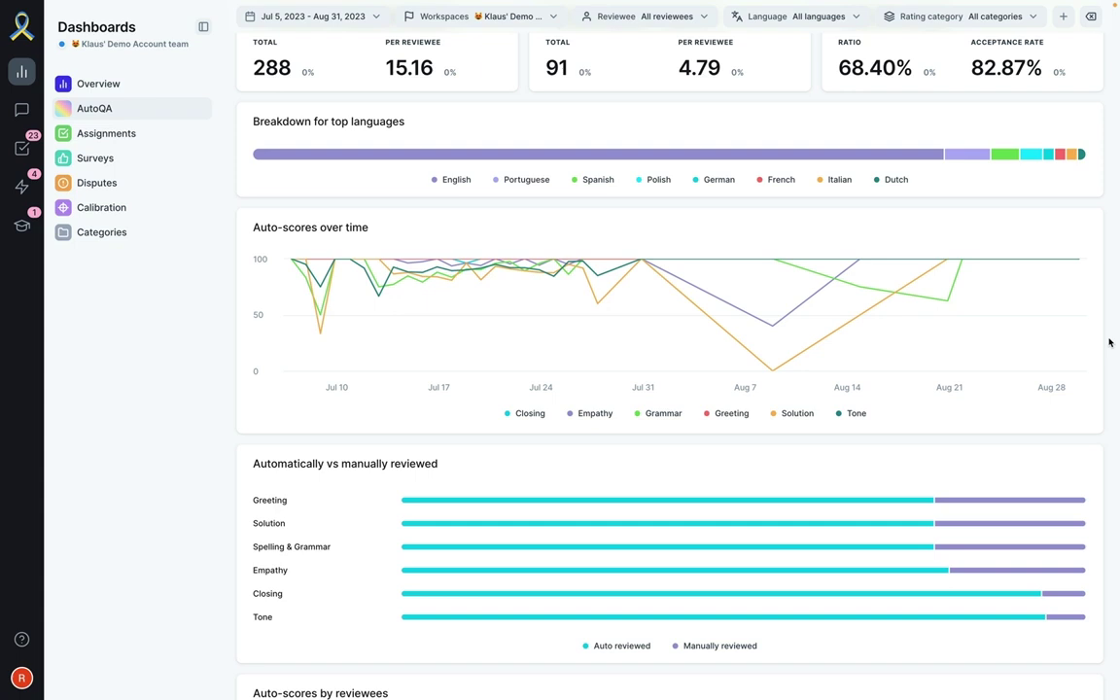
{"action": "scroll", "coordinate": [1110, 342], "scroll_direction": "down", "scroll_amount": 4}
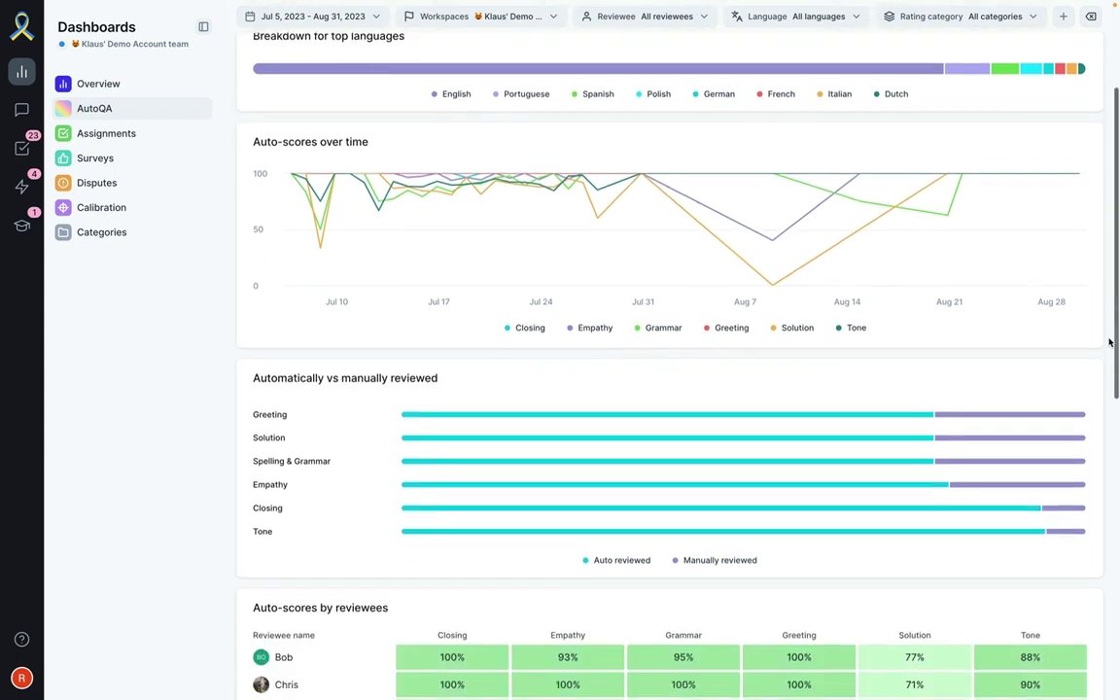
{"action": "scroll", "coordinate": [1110, 343], "scroll_direction": "down", "scroll_amount": 1}
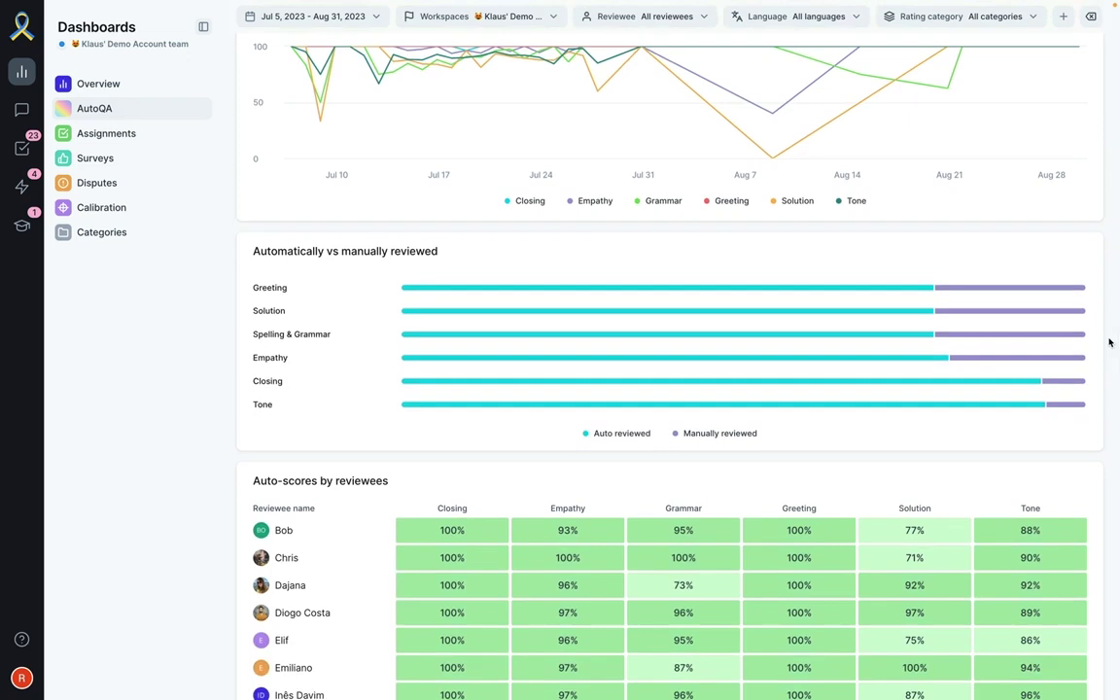
{"action": "scroll", "coordinate": [1110, 342], "scroll_direction": "down", "scroll_amount": 6}
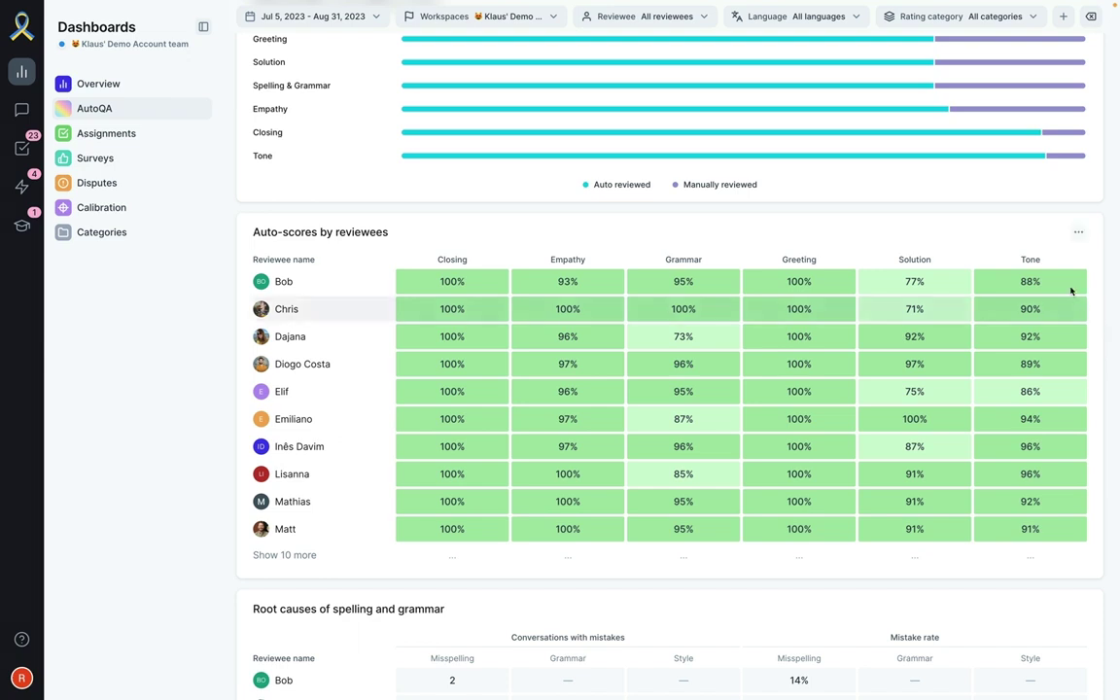
Step: Sort the Auto-scores by reviewees table by Tone, lowest first from 78%
{"action": "left_click", "coordinate": [1045, 264]}
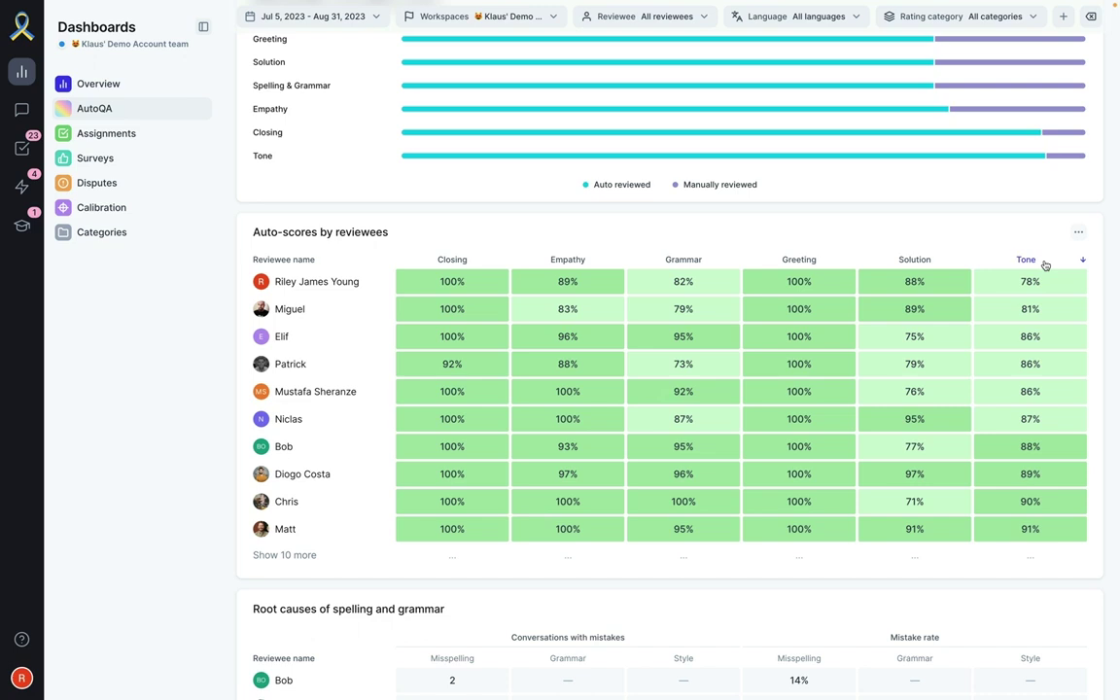
{"action": "scroll", "coordinate": [1045, 265], "scroll_direction": "down", "scroll_amount": 5}
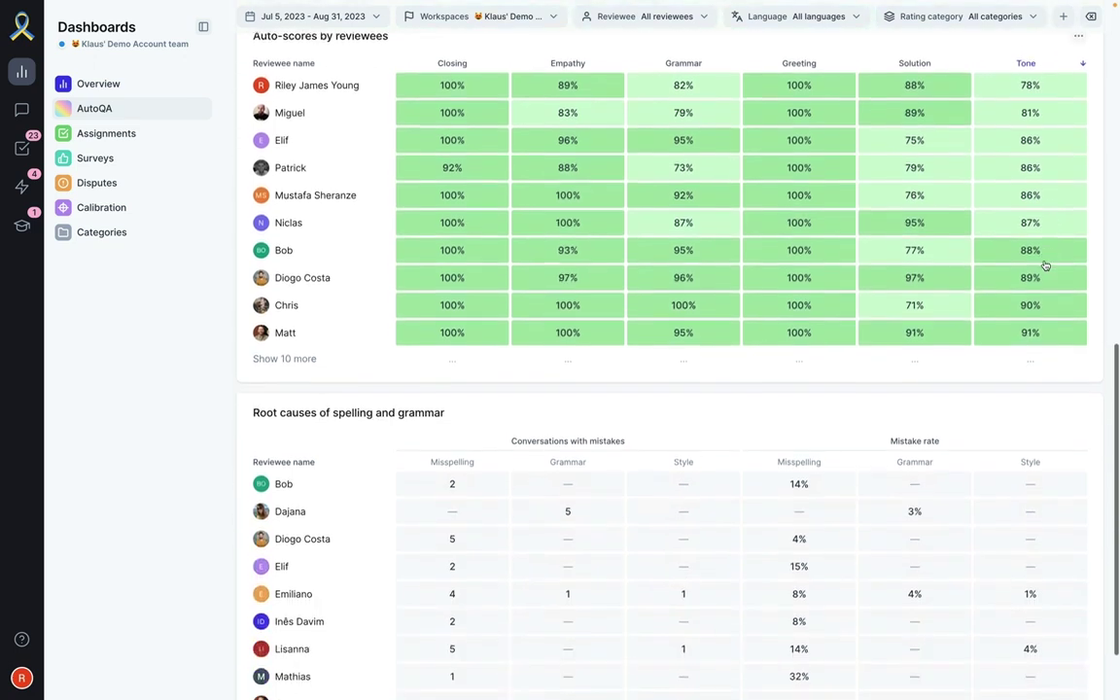
{"action": "scroll", "coordinate": [1046, 265], "scroll_direction": "down", "scroll_amount": 1}
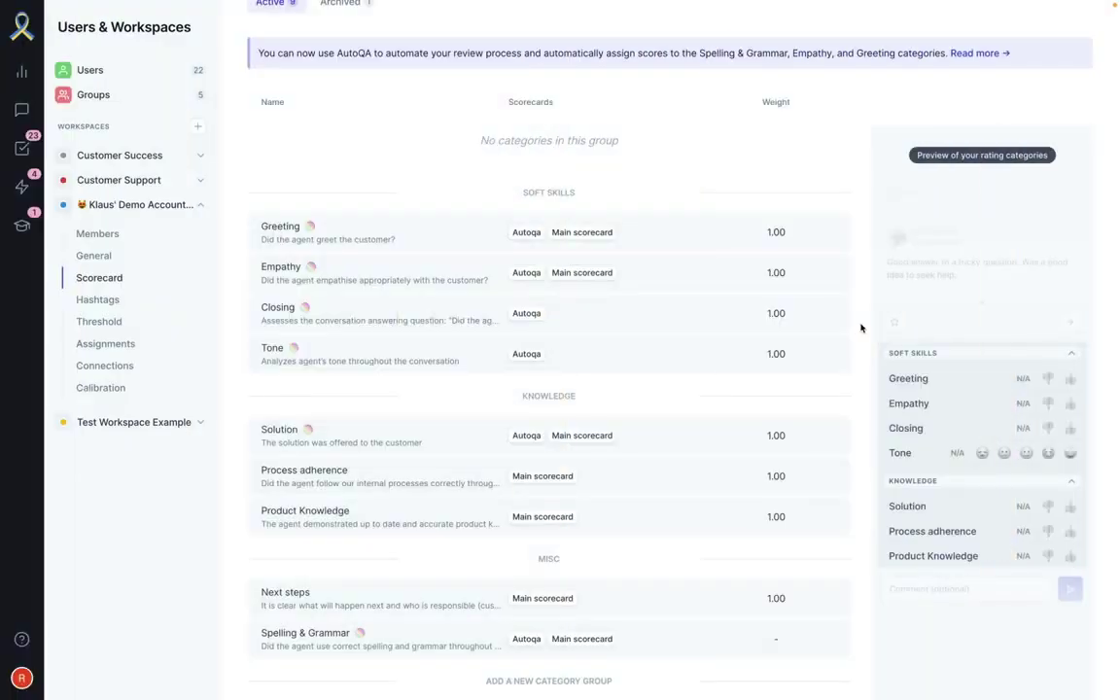
Step: Scroll through the Unreviewed conversations with the elevator-malfunction chat's Main Scorecard open
{"action": "scroll", "coordinate": [862, 434], "scroll_direction": "down", "scroll_amount": 1}
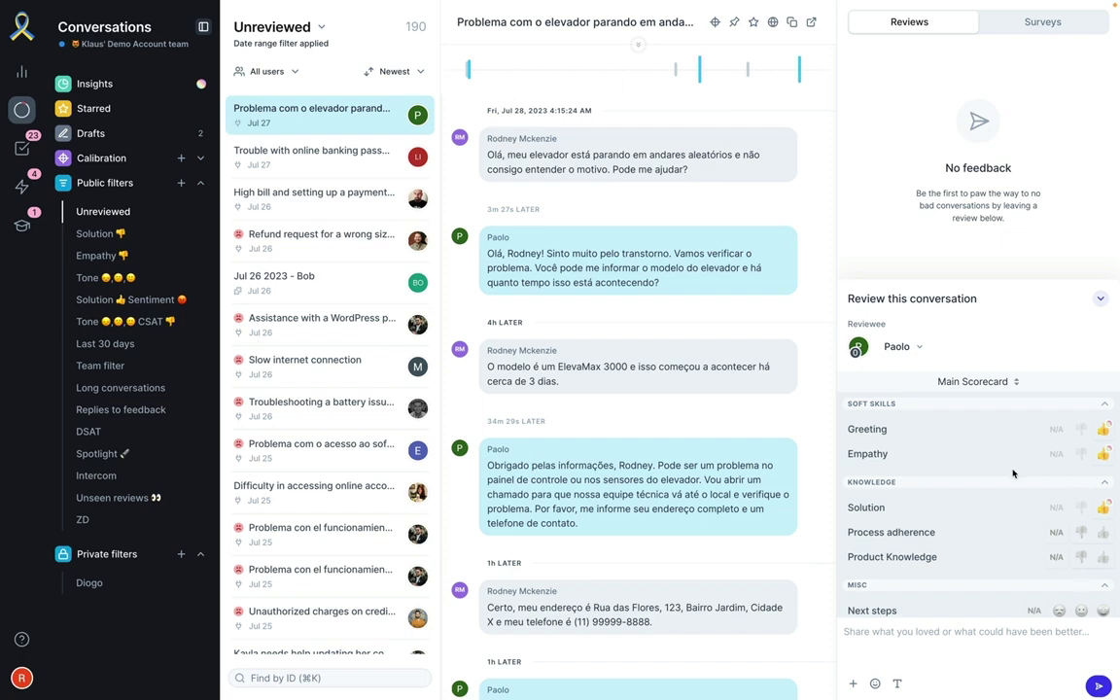
Step: Rate the Solution category in the elevator-malfunction conversation's Main Scorecard
{"action": "left_click", "coordinate": [1082, 508]}
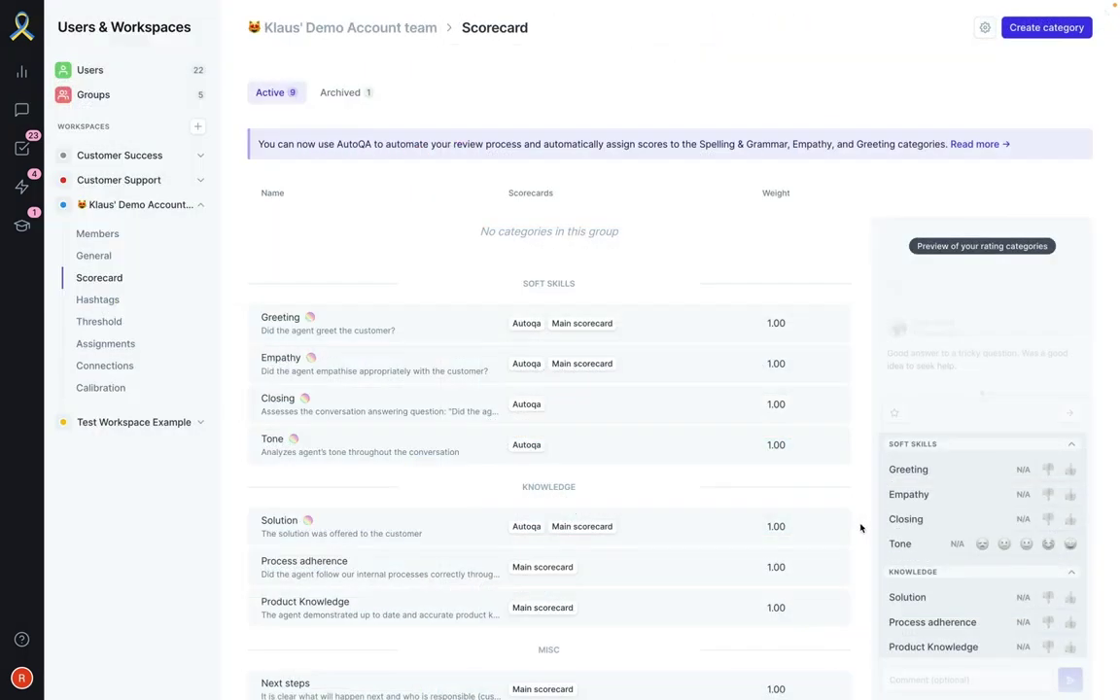
Step: Create a rating category named 'Solution was correct' and assign it to the Main Scorecard
{"action": "left_click", "coordinate": [1086, 26]}
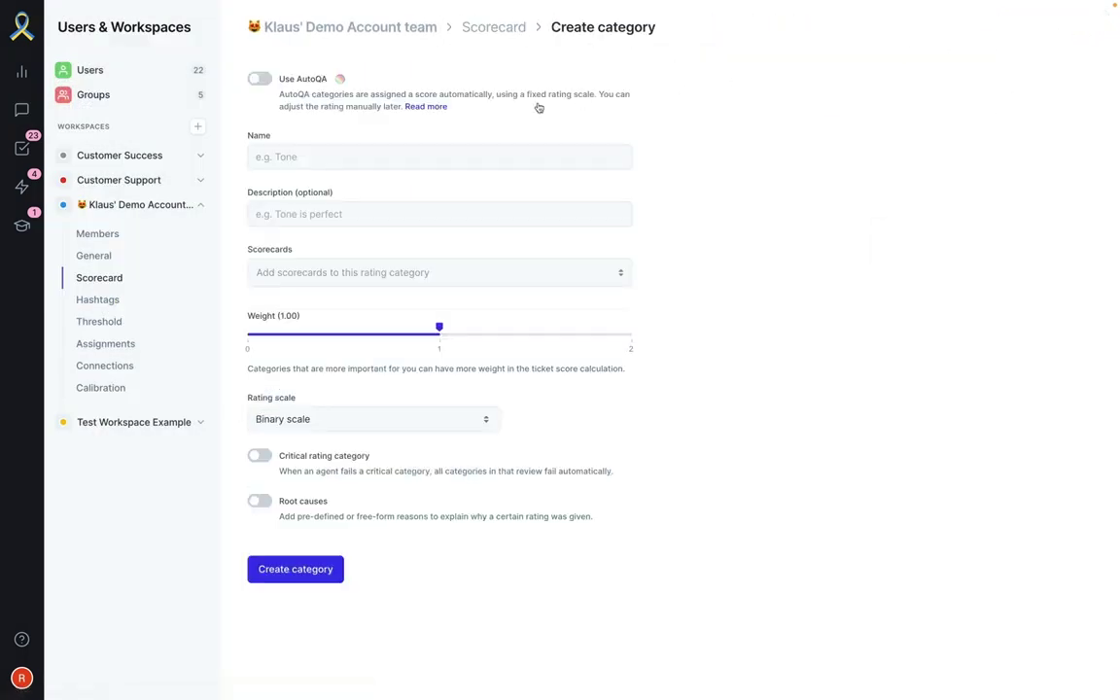
{"action": "left_click", "coordinate": [371, 157]}
{"action": "type", "text": "Solution was correct"}
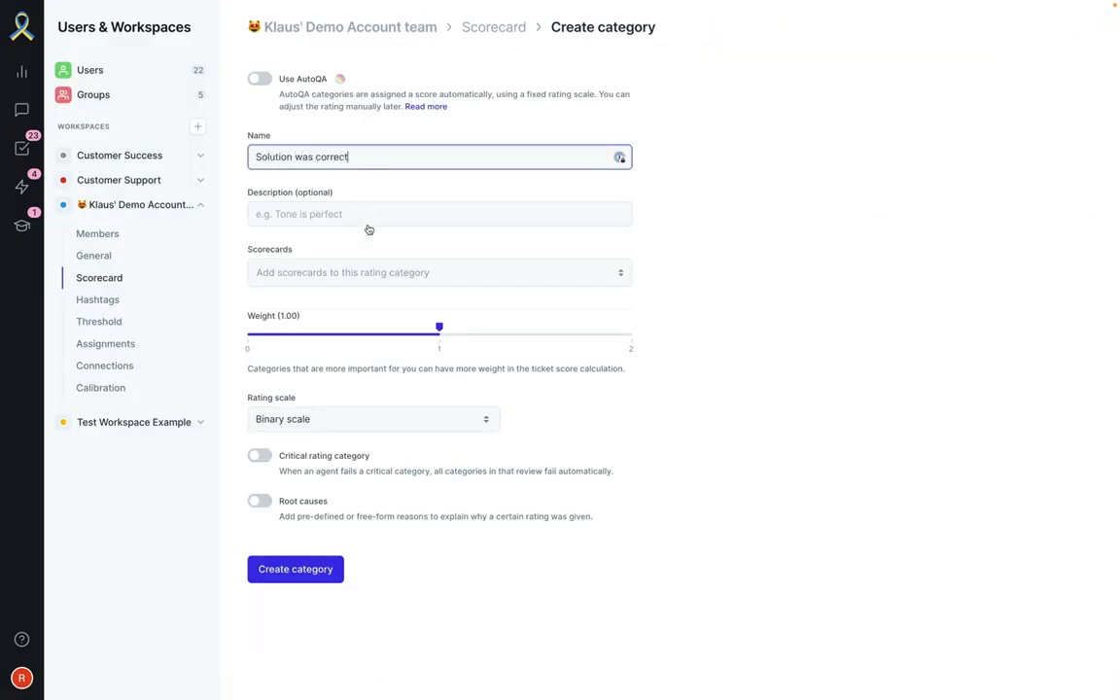
{"action": "left_click", "coordinate": [335, 272]}
{"action": "left_click", "coordinate": [307, 387]}
{"action": "left_click", "coordinate": [284, 568]}
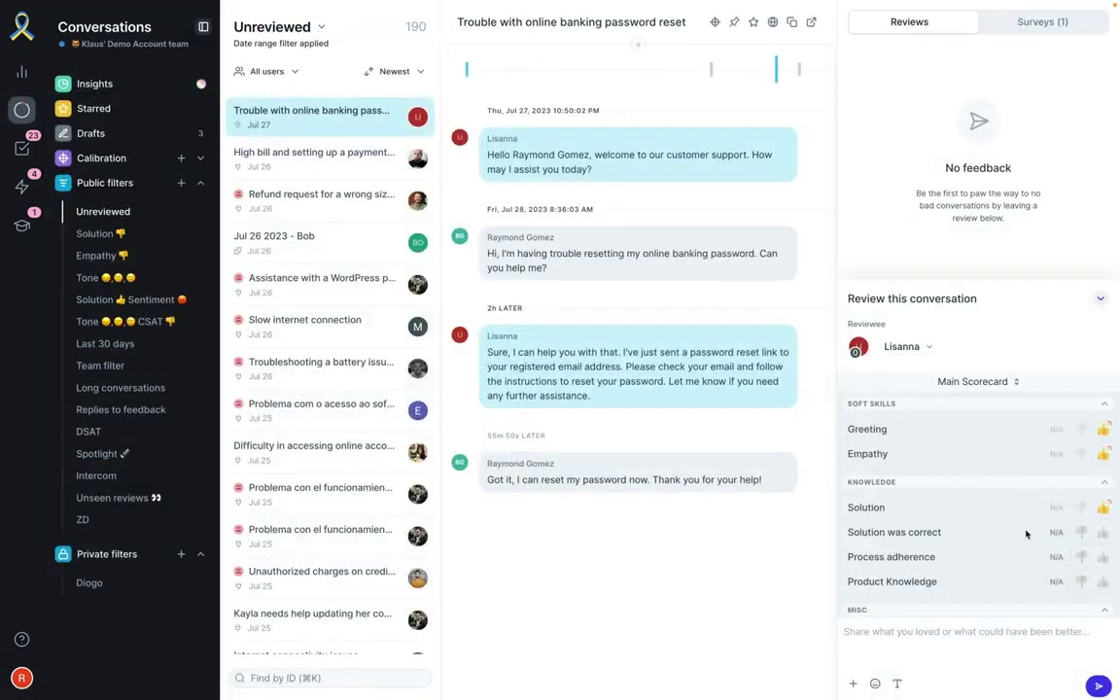
Step: Give 'Solution was correct' a thumbs-up on the online banking password conversation
{"action": "left_click", "coordinate": [1104, 533]}
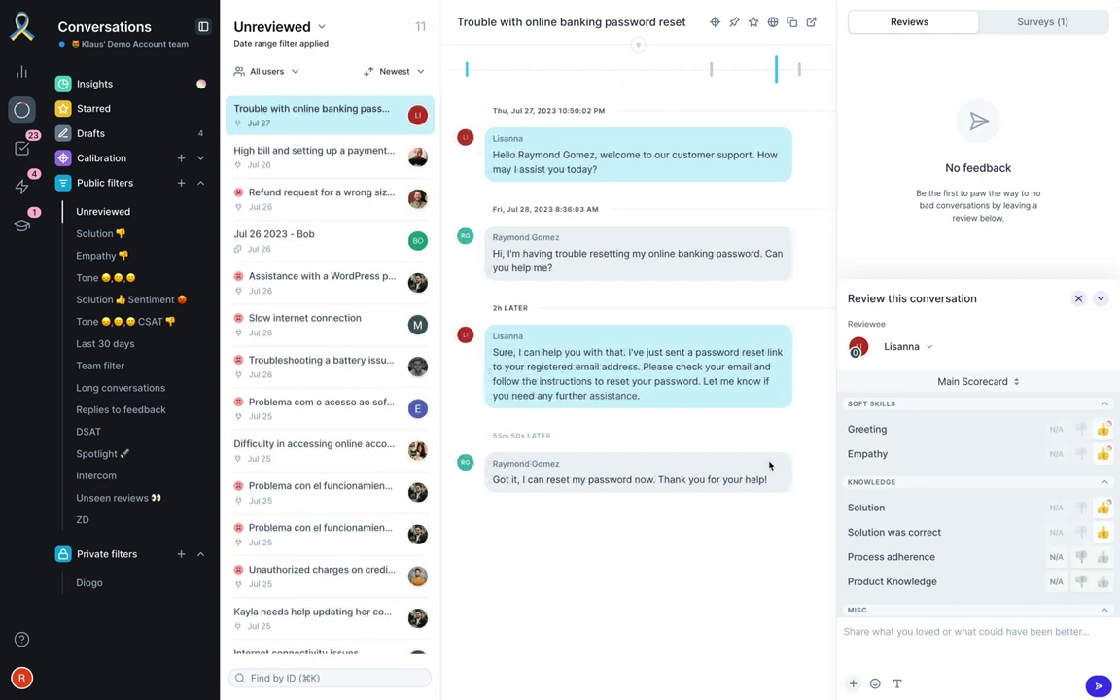
{"action": "left_click", "coordinate": [136, 235]}
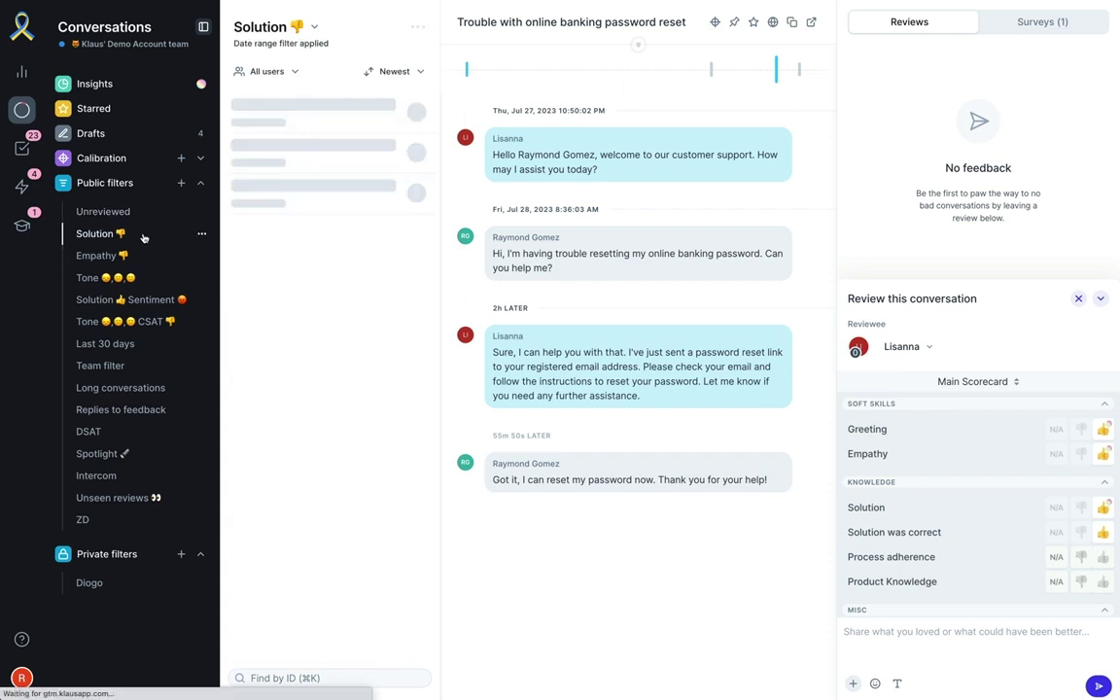